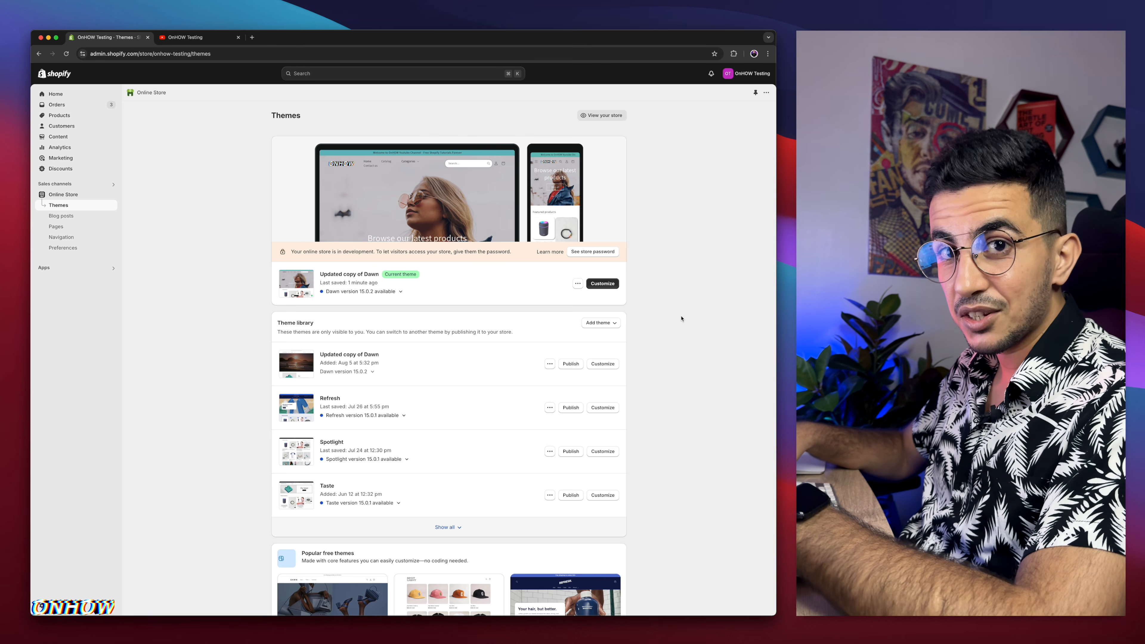
Step: Review the themes in the theme library, expanding the full list
scroll(681, 318, down, 5)
scroll(681, 319, up, 5)
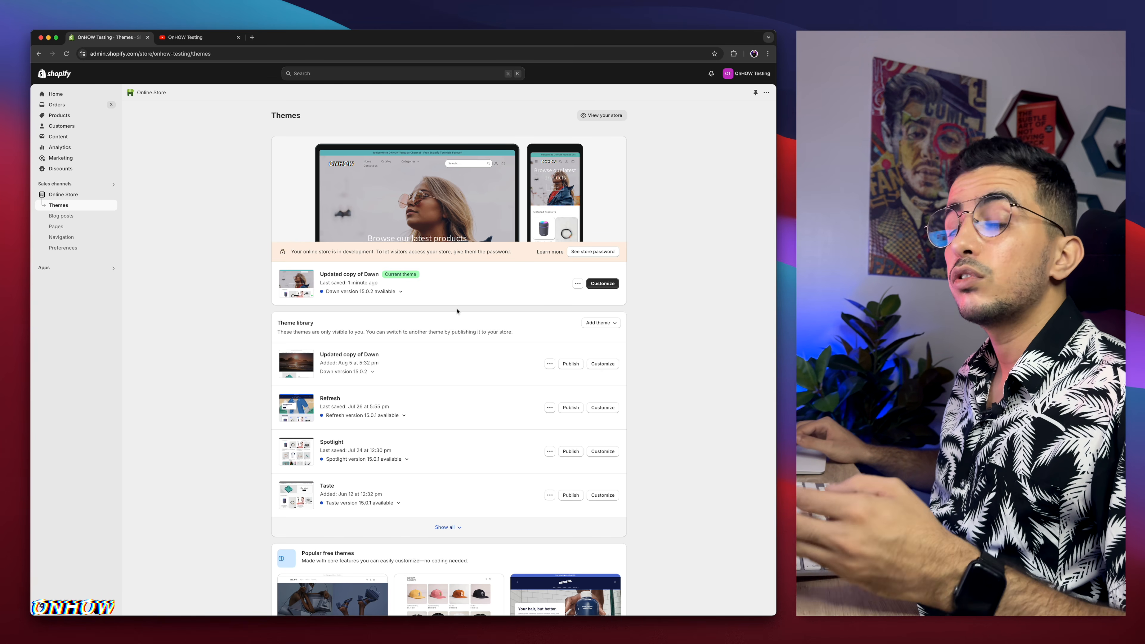
scroll(457, 311, down, 3)
click(446, 435)
scroll(441, 363, down, 1)
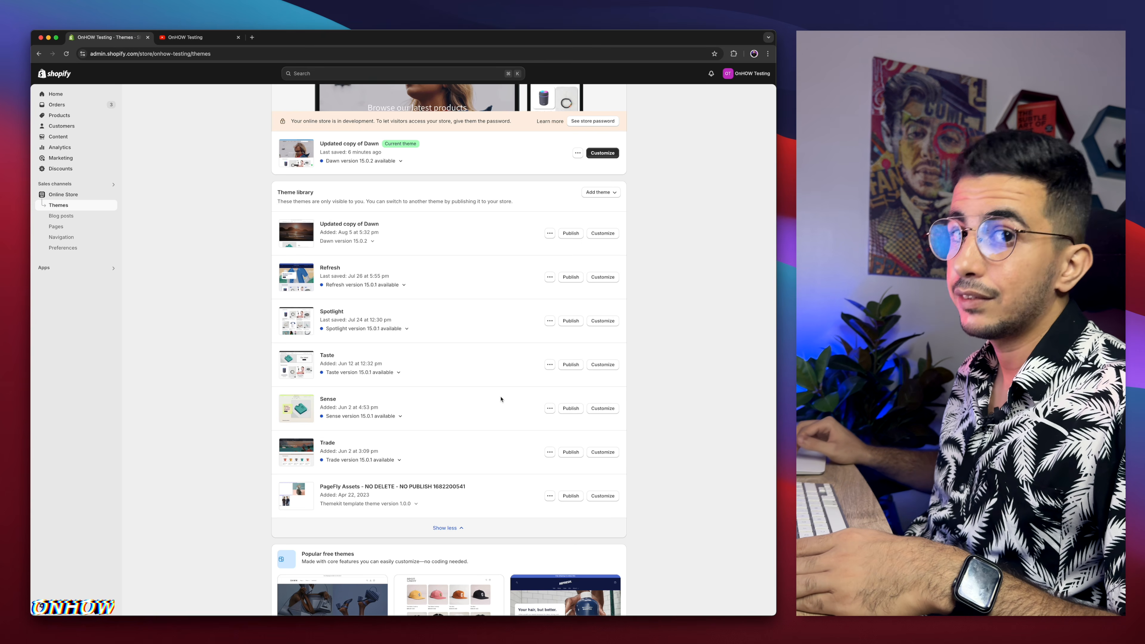
scroll(500, 399, up, 1)
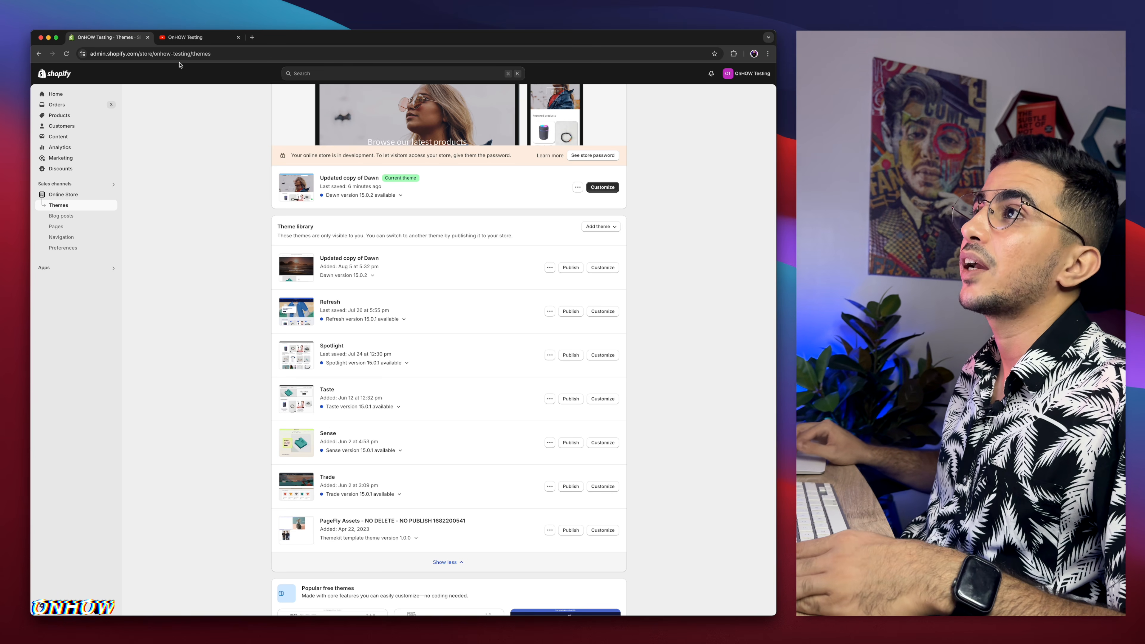
Step: Switch to the storefront tab and open the Anchor Bracelet Mens product page
click(186, 37)
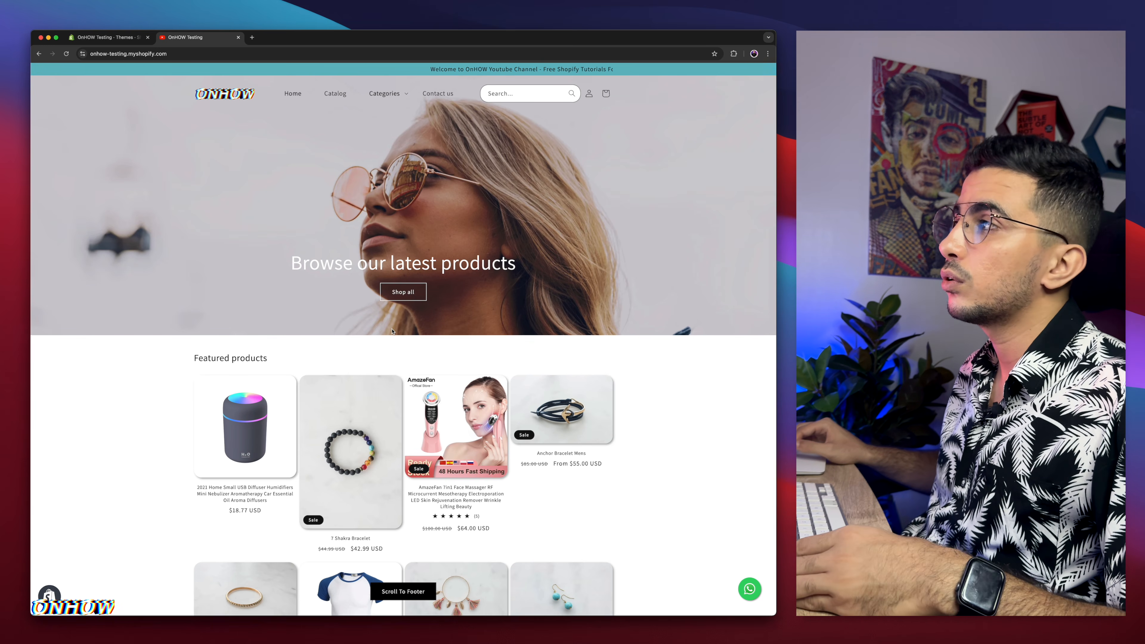
scroll(392, 332, down, 7)
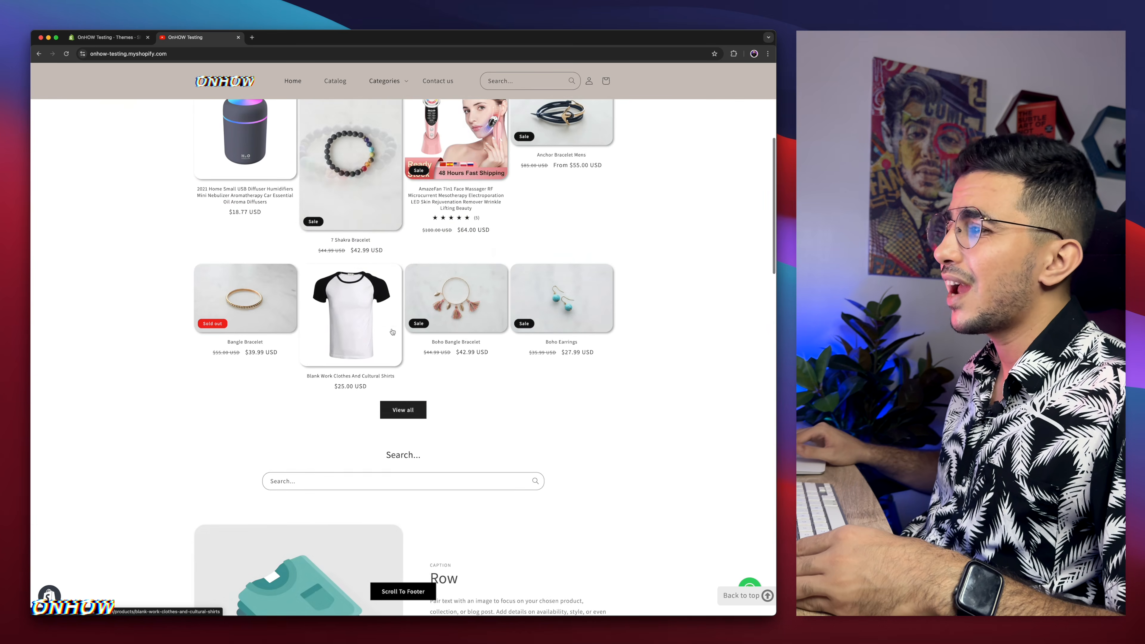
scroll(392, 332, up, 7)
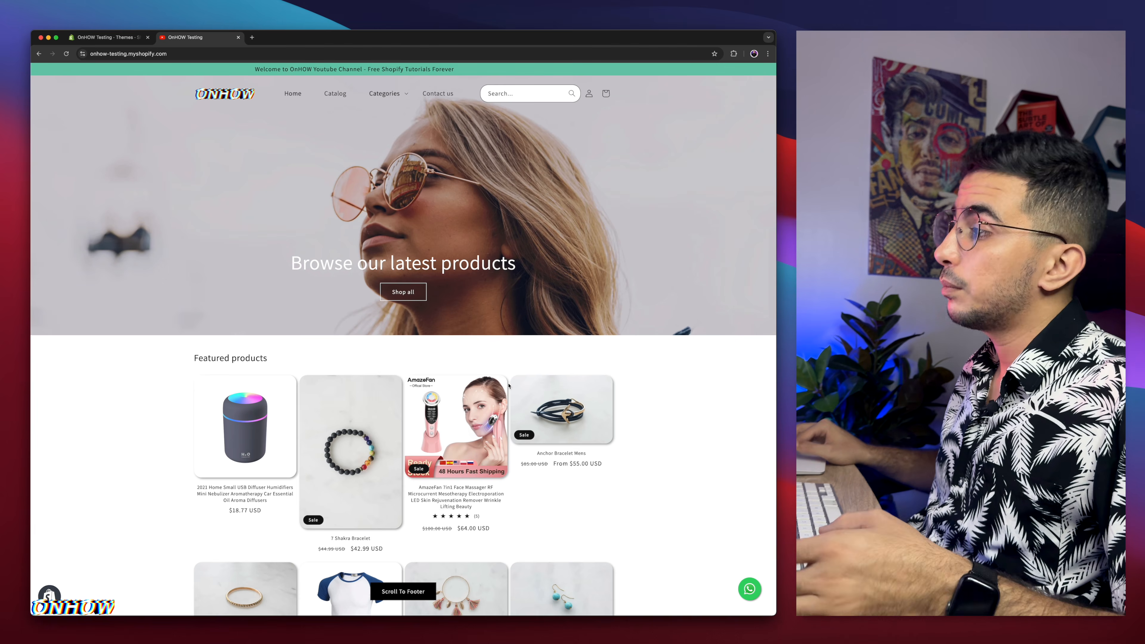
click(591, 414)
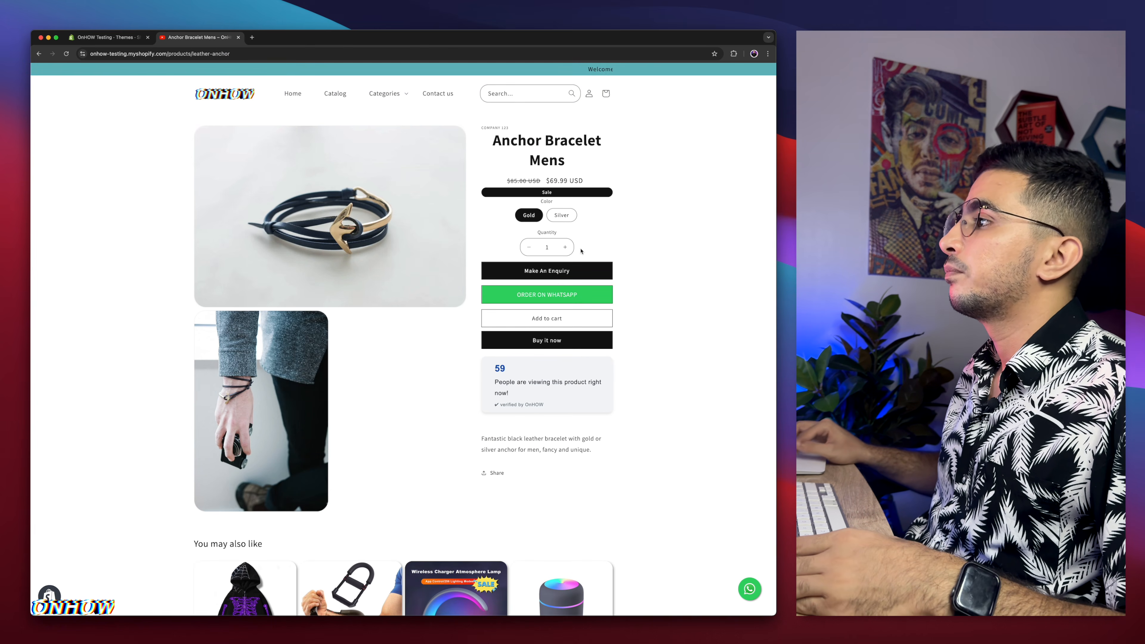
Step: Examine the product page's buttons and viewer counter, reloading the page a few times
scroll(560, 271, up, 5)
scroll(561, 271, right, 1)
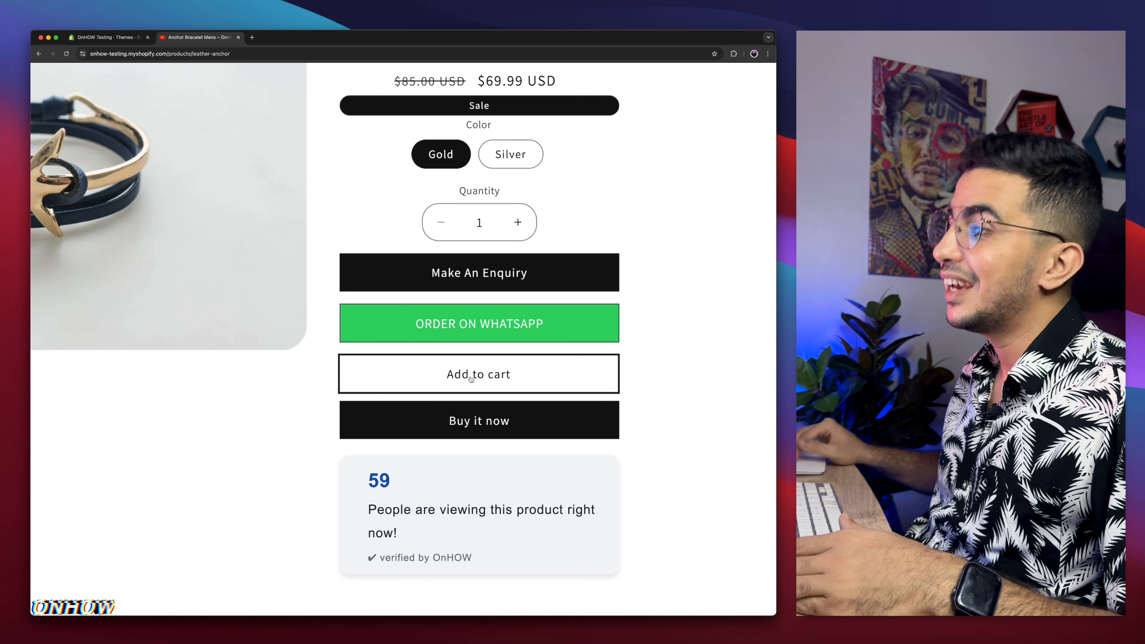
scroll(471, 379, down, 3)
drag(368, 395, 454, 420)
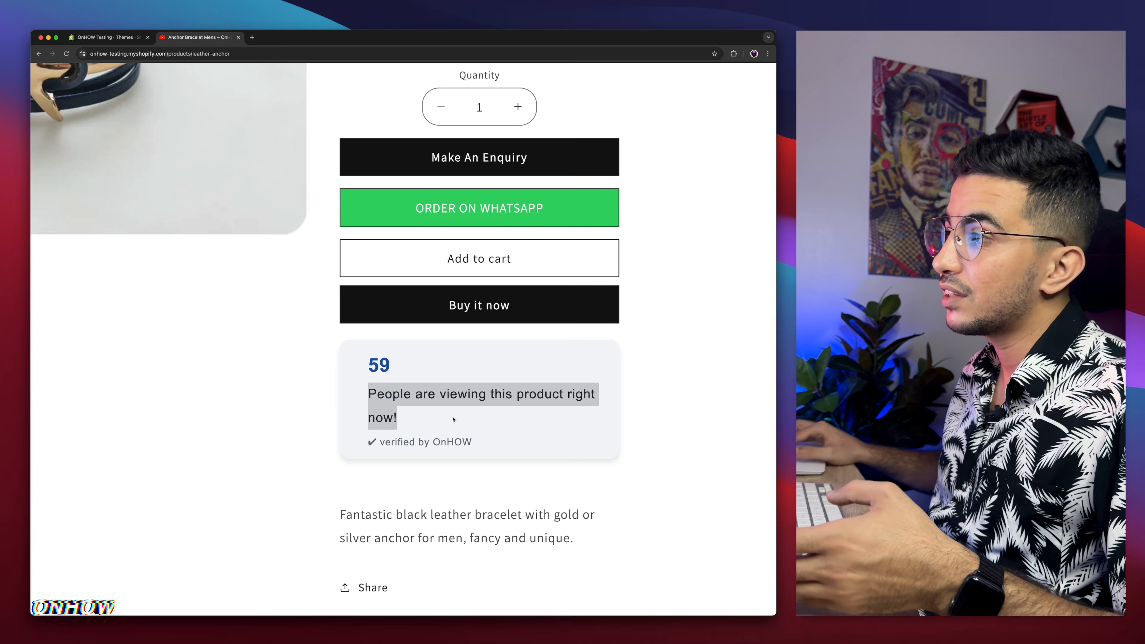
drag(376, 368, 389, 366)
key(super+0)
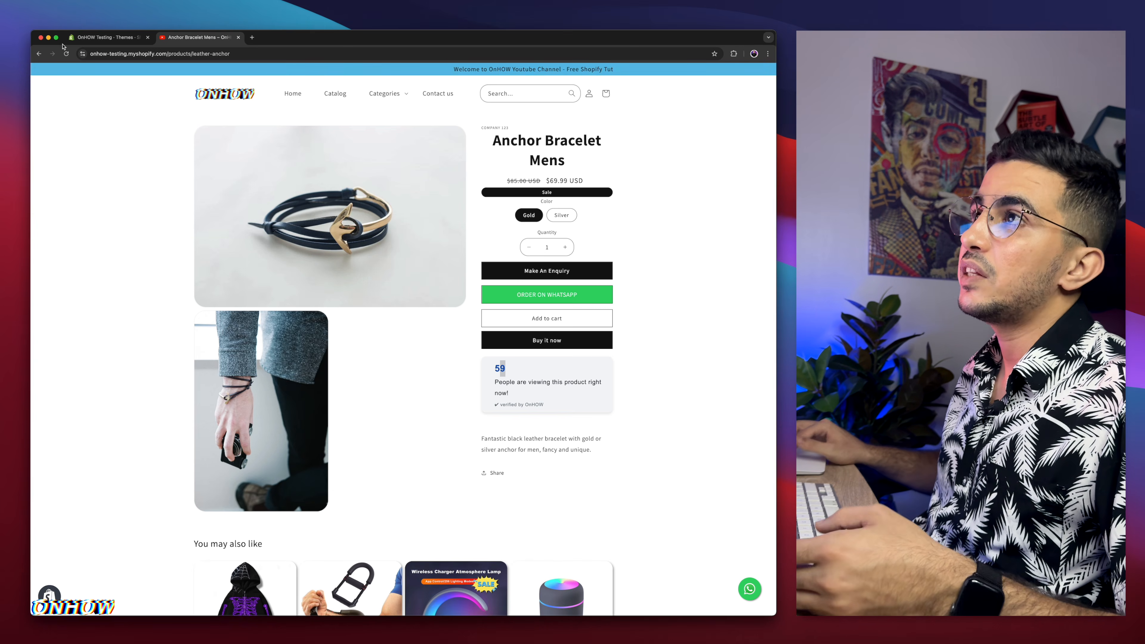
click(66, 54)
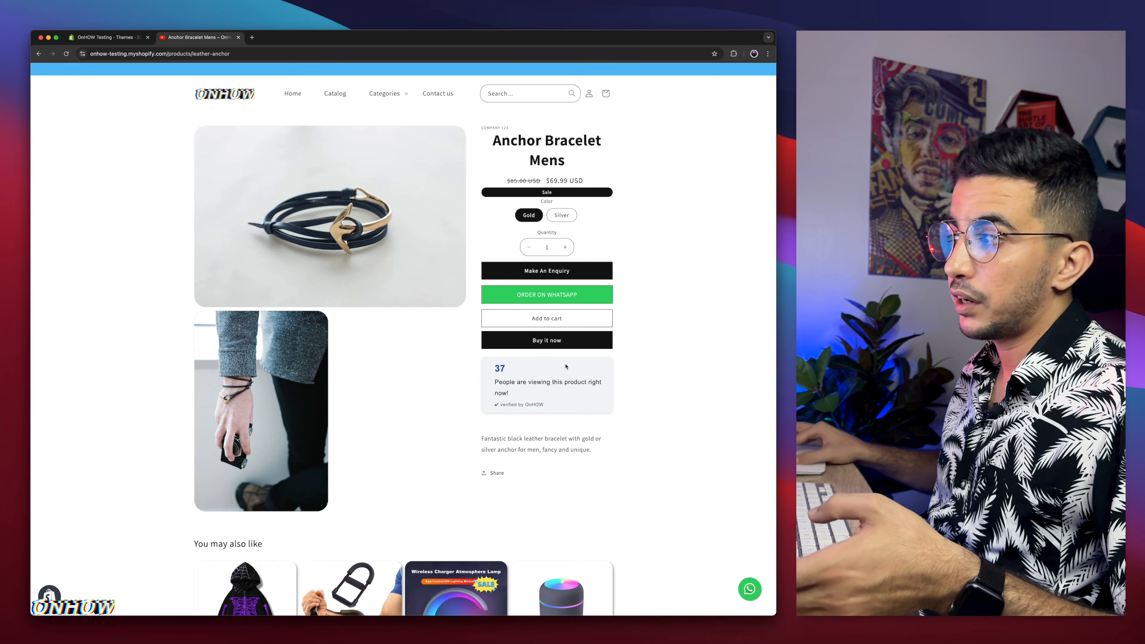
scroll(566, 366, up, 5)
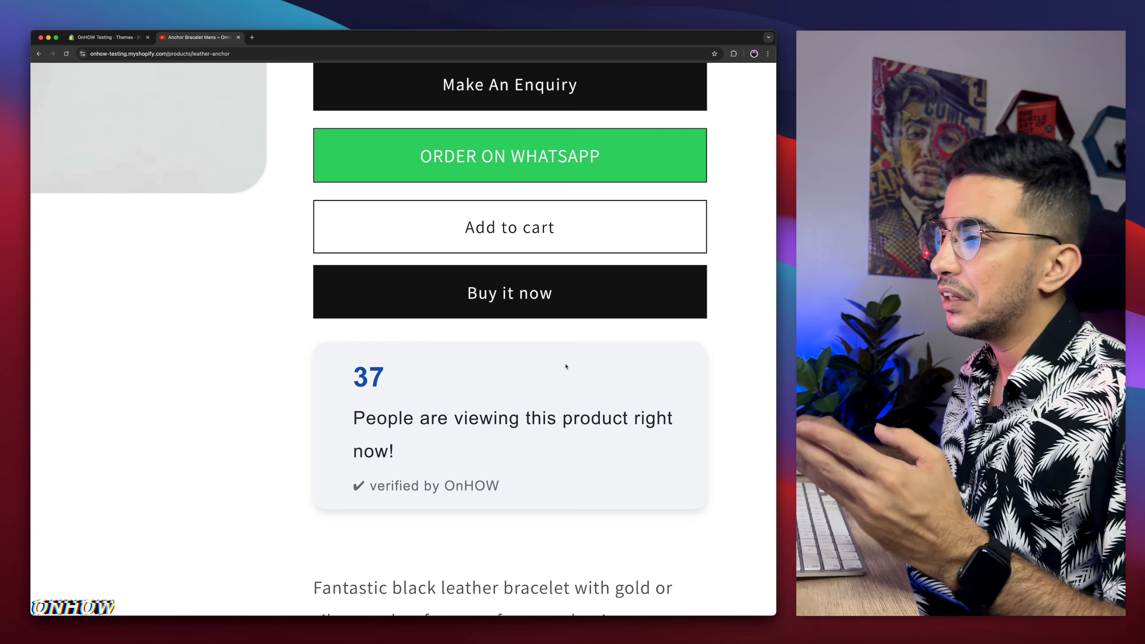
scroll(346, 385, down, 5)
key(super+r)
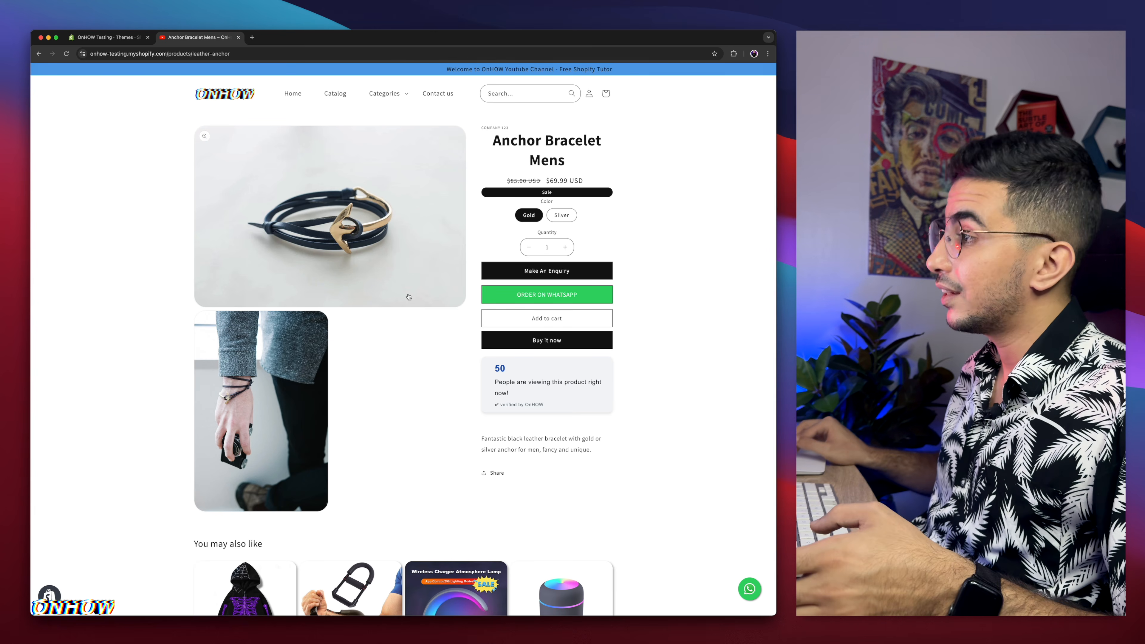
scroll(567, 379, up, 5)
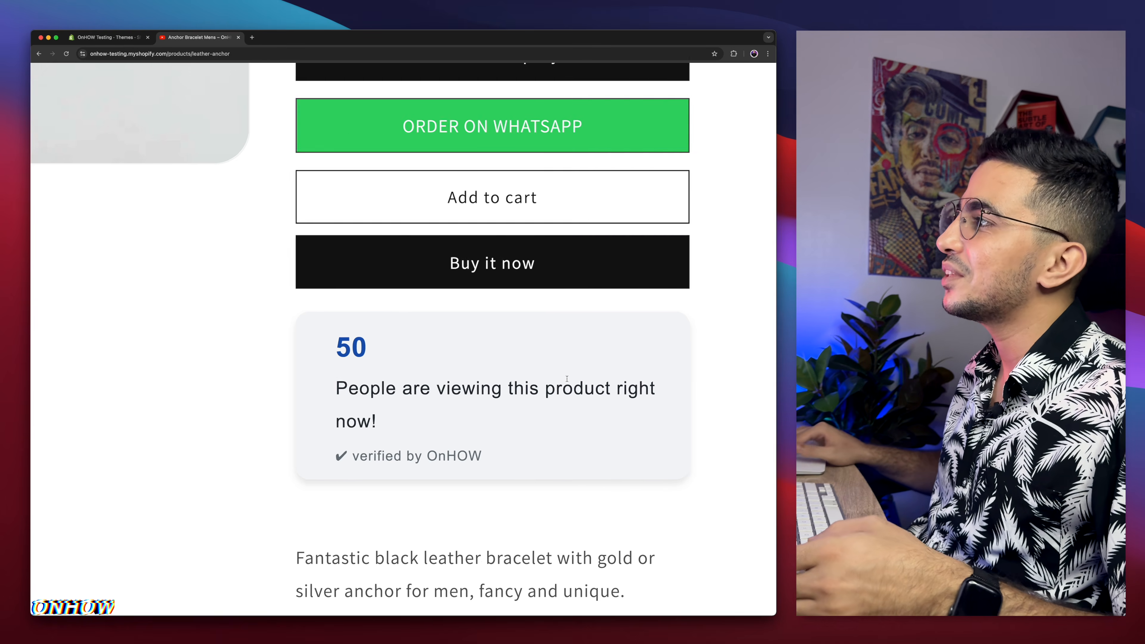
scroll(566, 379, up, 3)
scroll(567, 379, right, 3)
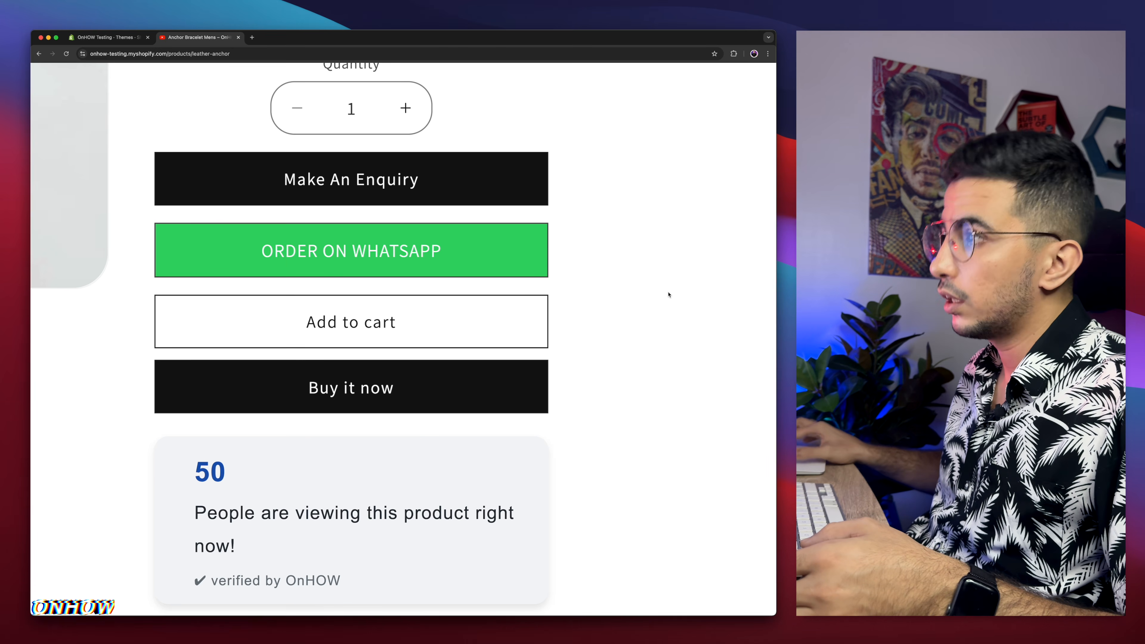
scroll(669, 295, down, 5)
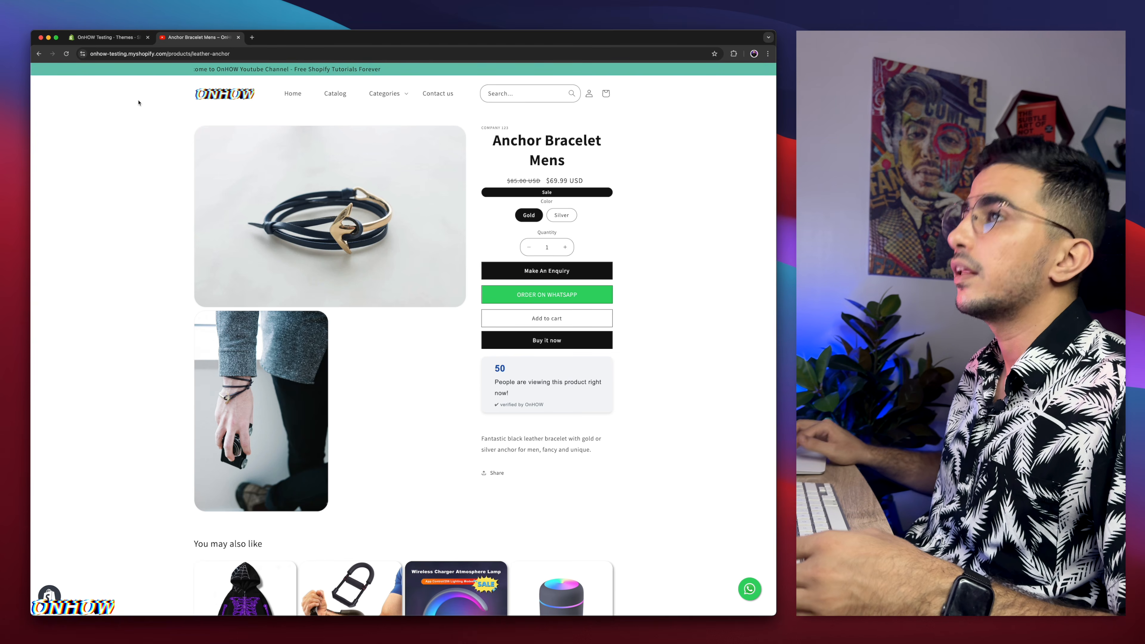
Step: Return to the admin tab and open the theme editor for the current theme
click(104, 38)
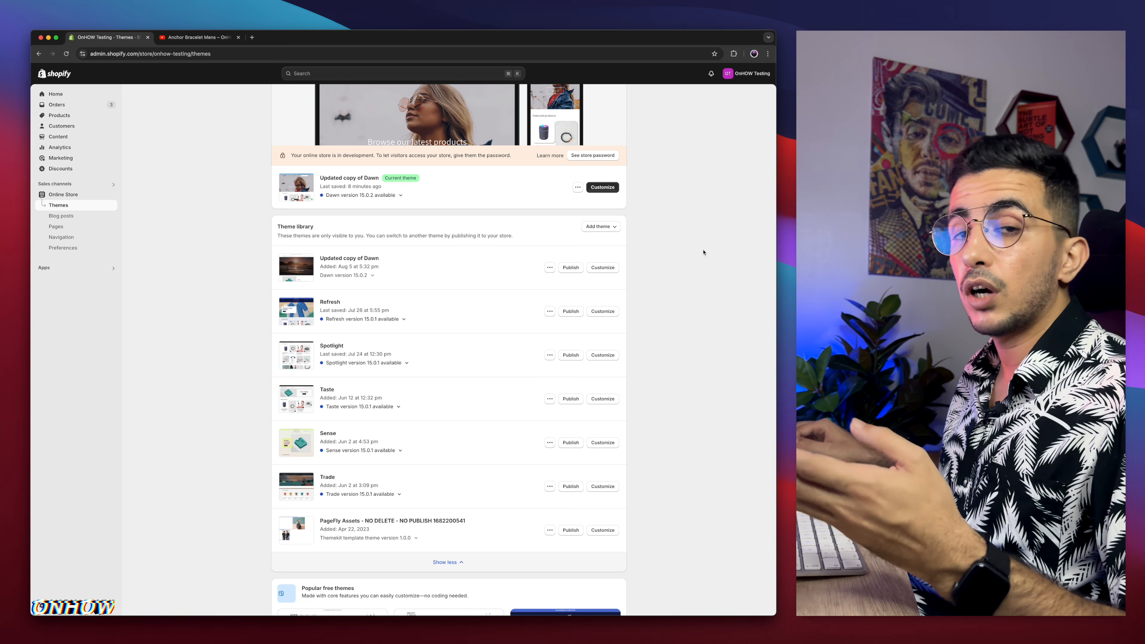
scroll(703, 253, up, 3)
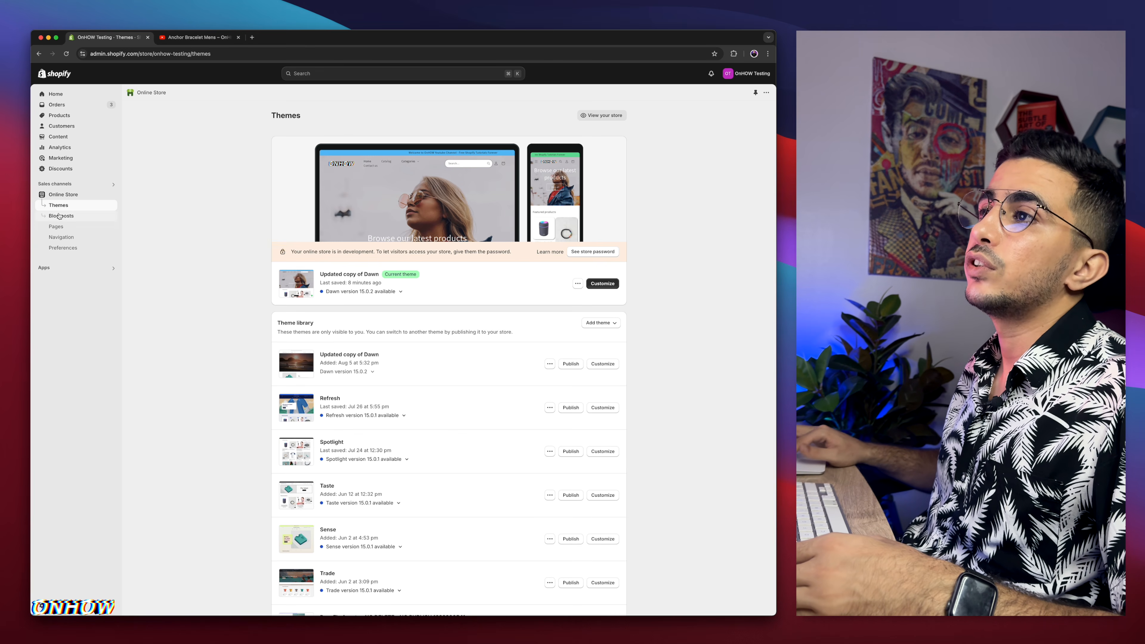
click(603, 284)
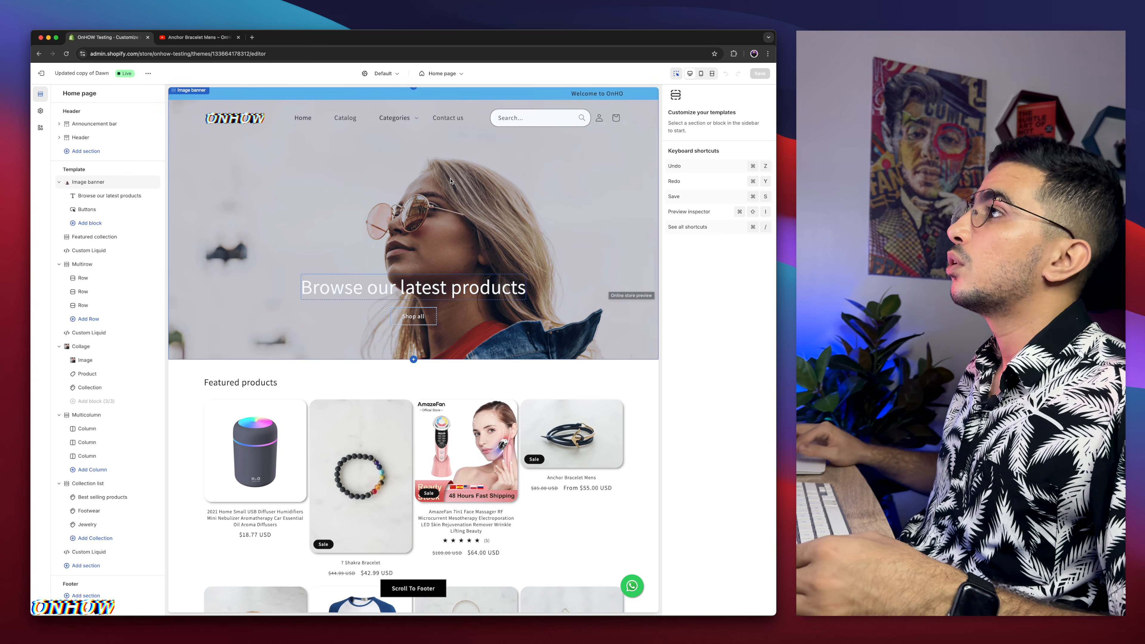
Step: Switch to the Default product template and set its preview product to Anchor Bracelet Mens
click(443, 76)
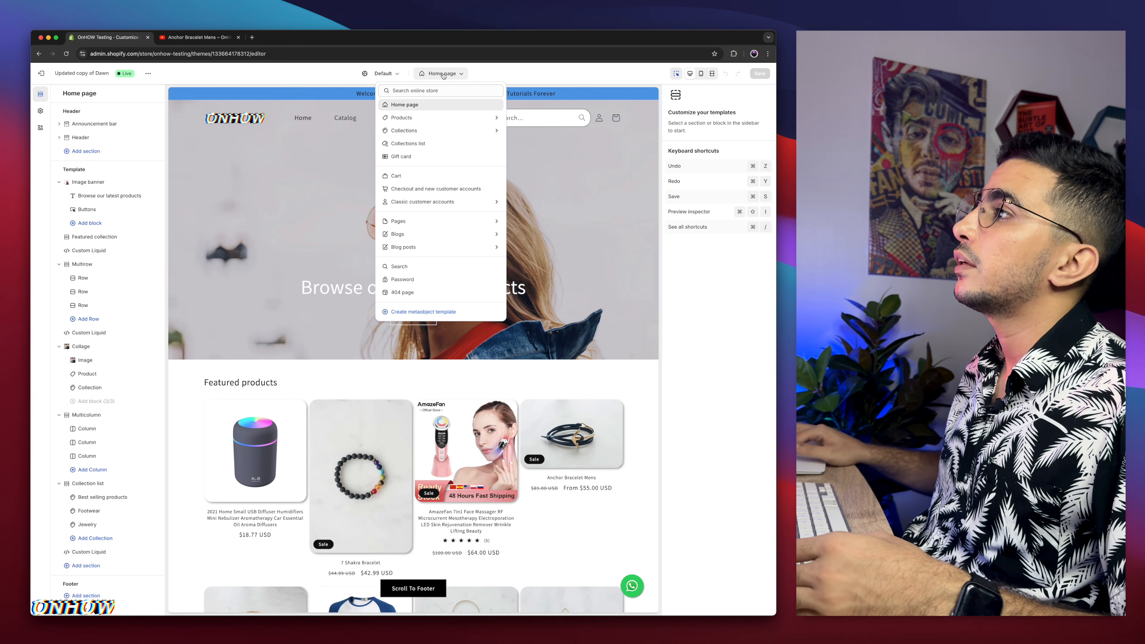
click(432, 120)
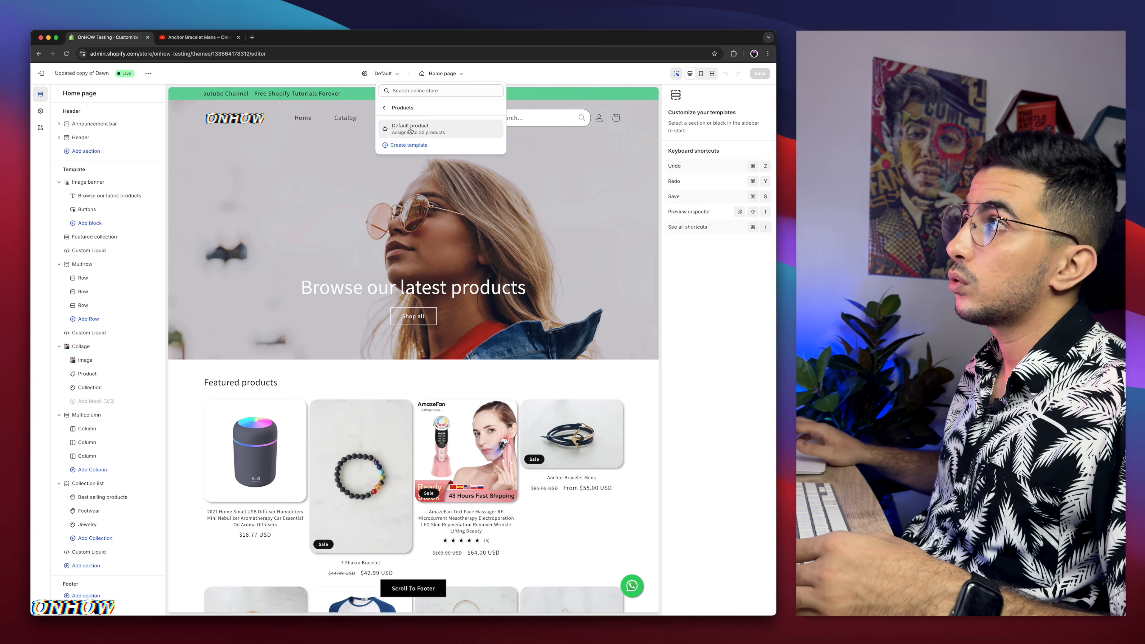
click(410, 128)
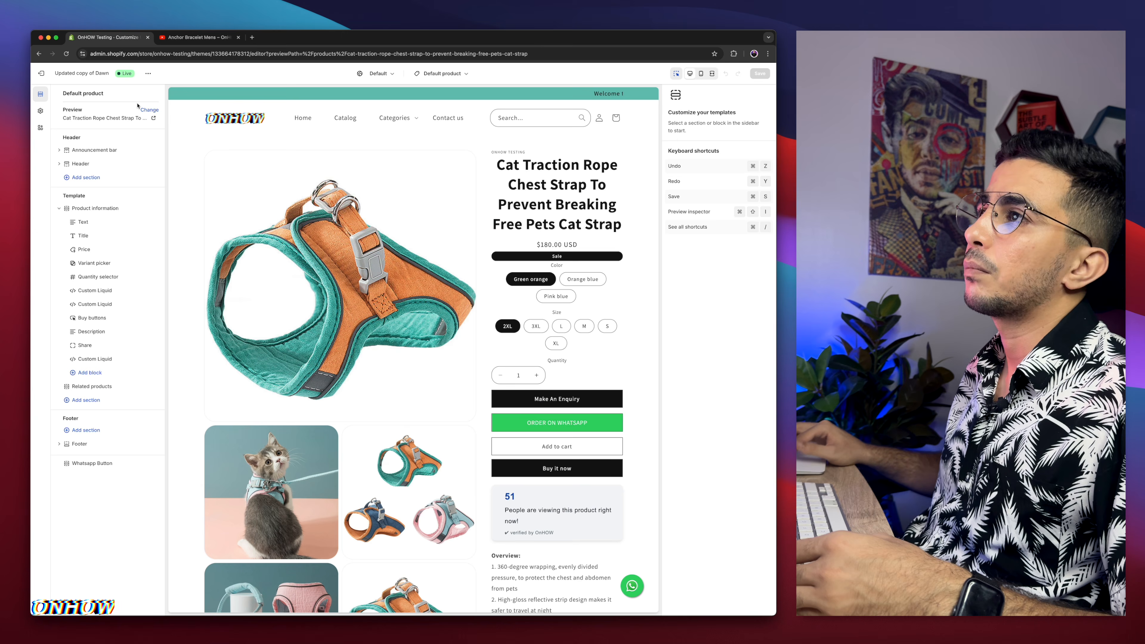
click(149, 109)
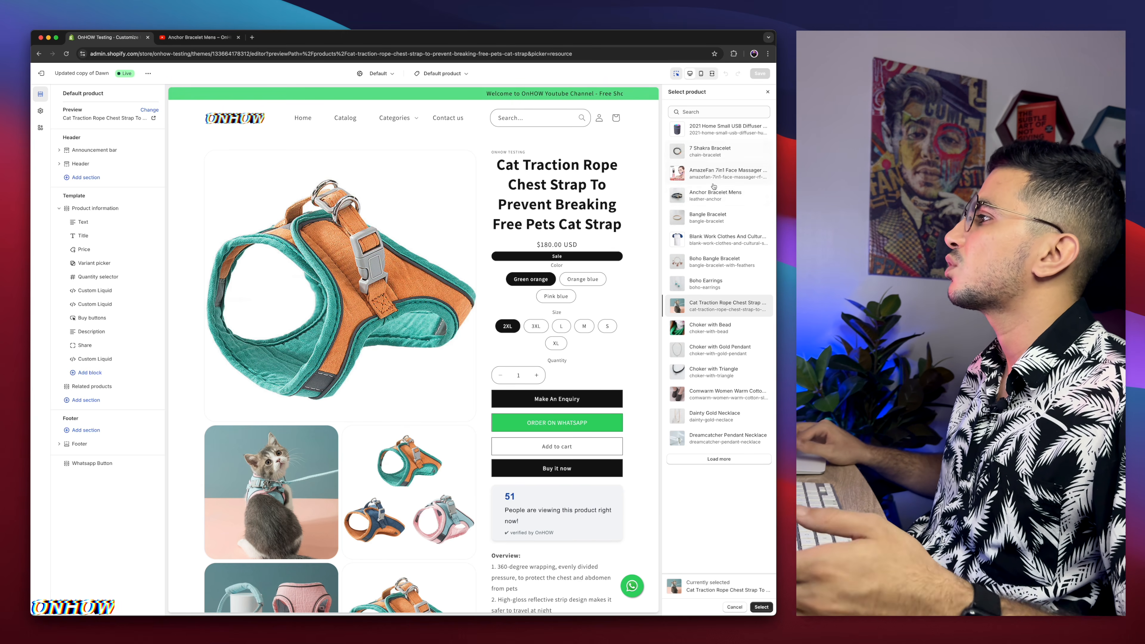
click(719, 195)
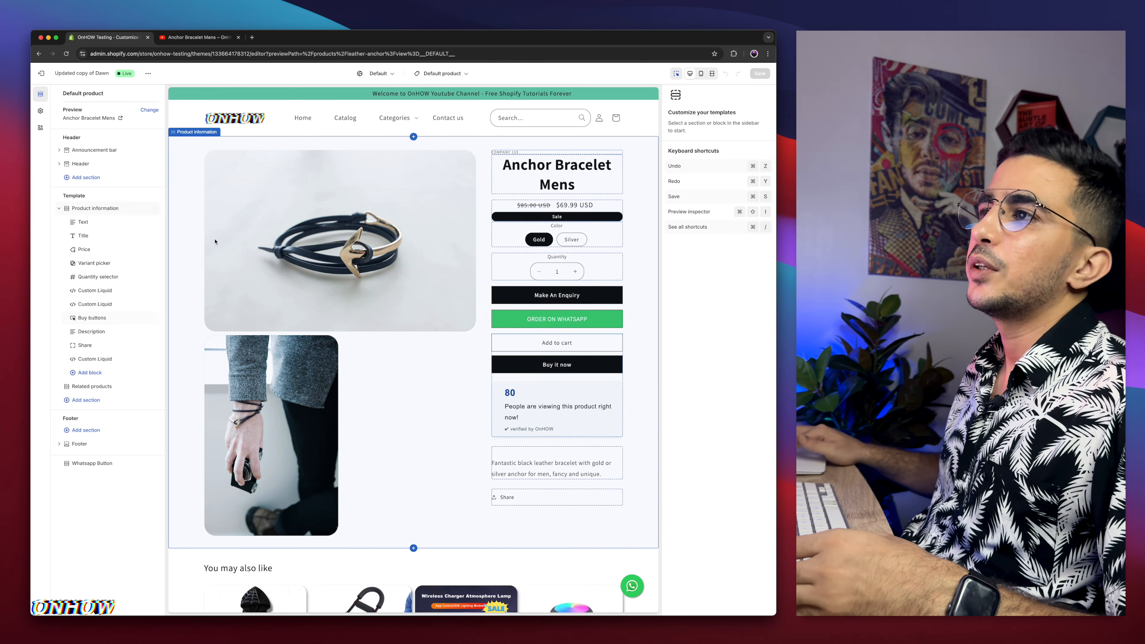
Step: Add a Custom Liquid block to the Product information section and open its Liquid code field
scroll(90, 200, up, 5)
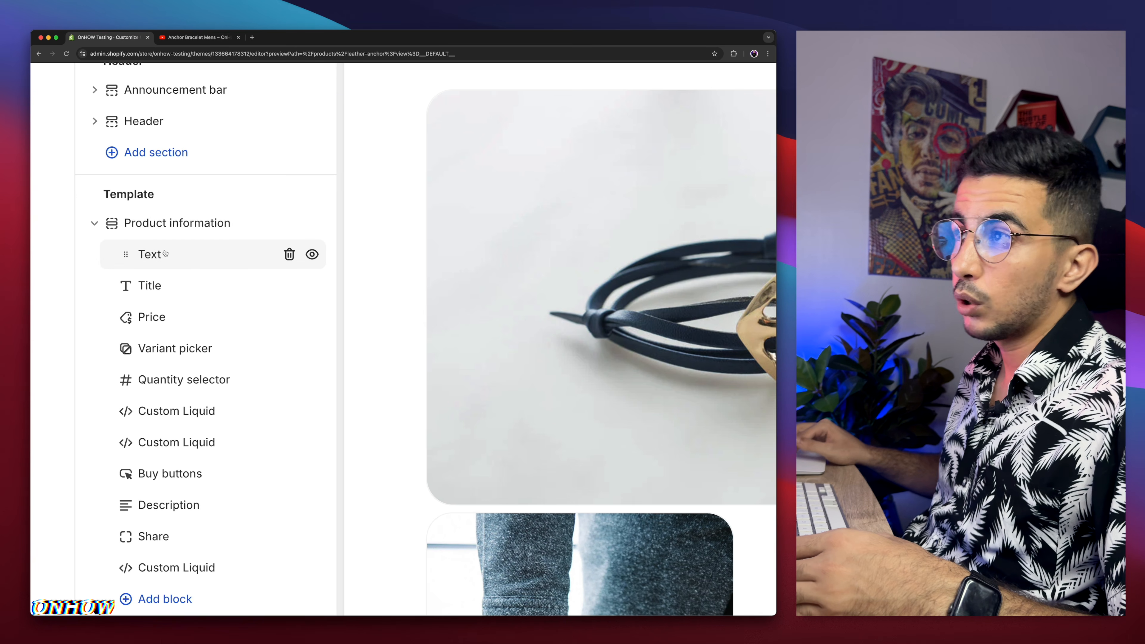
scroll(176, 258, down, 2)
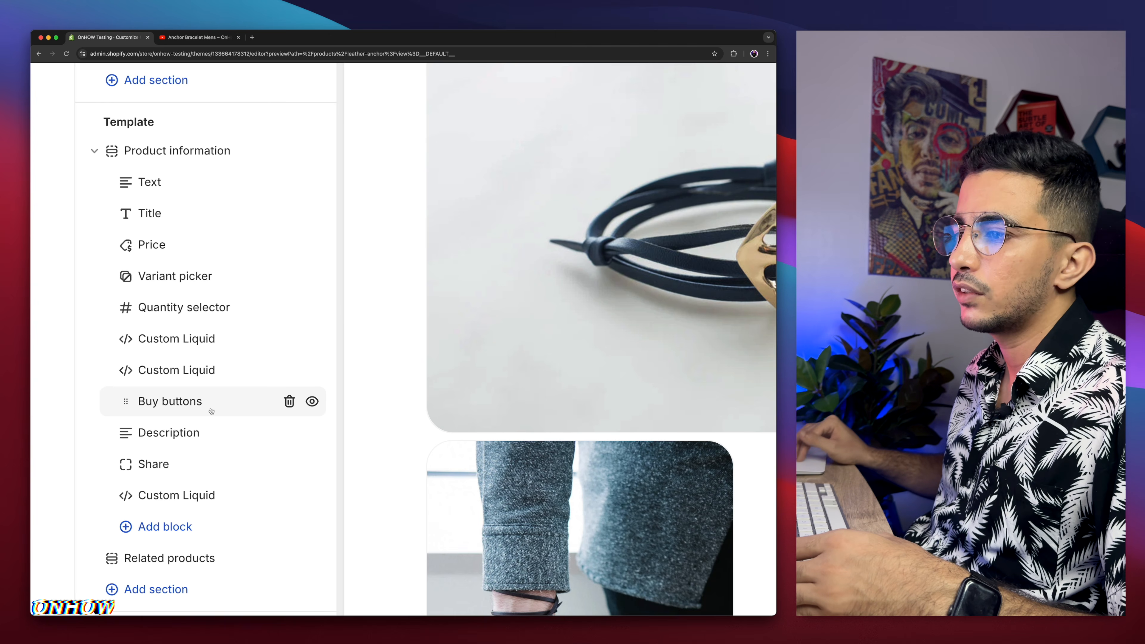
scroll(210, 404, down, 2)
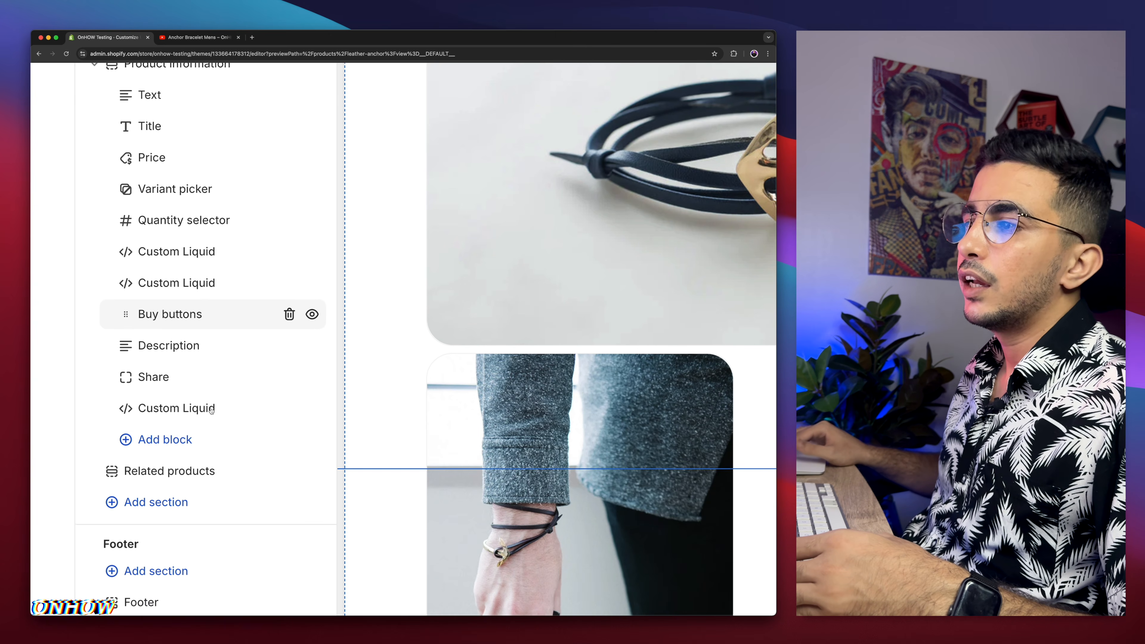
click(163, 441)
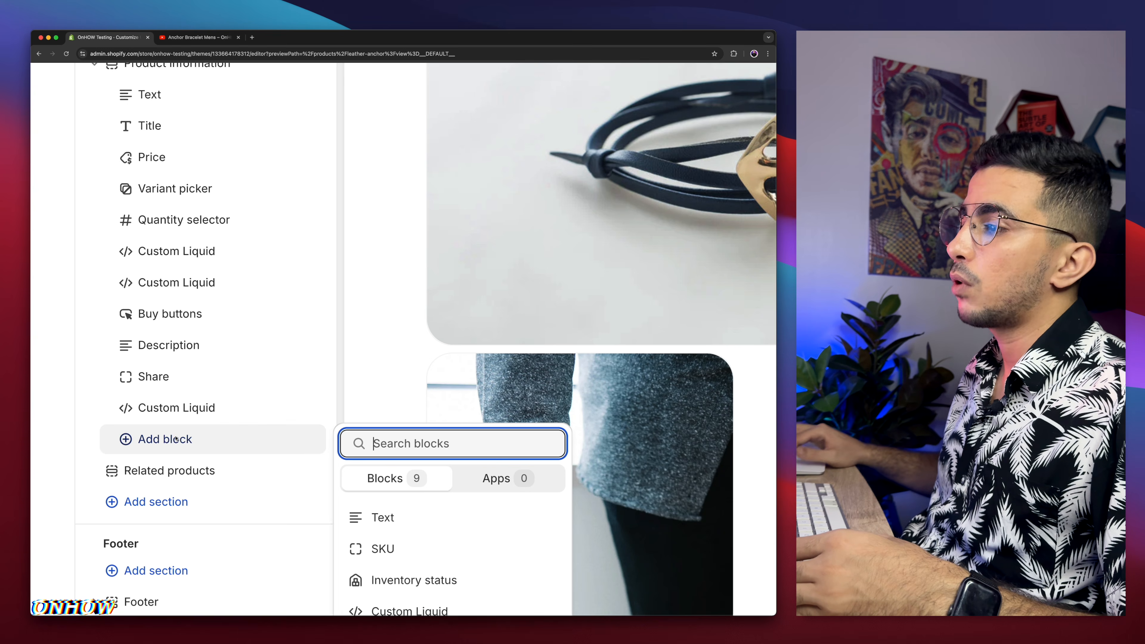
scroll(469, 464, down, 3)
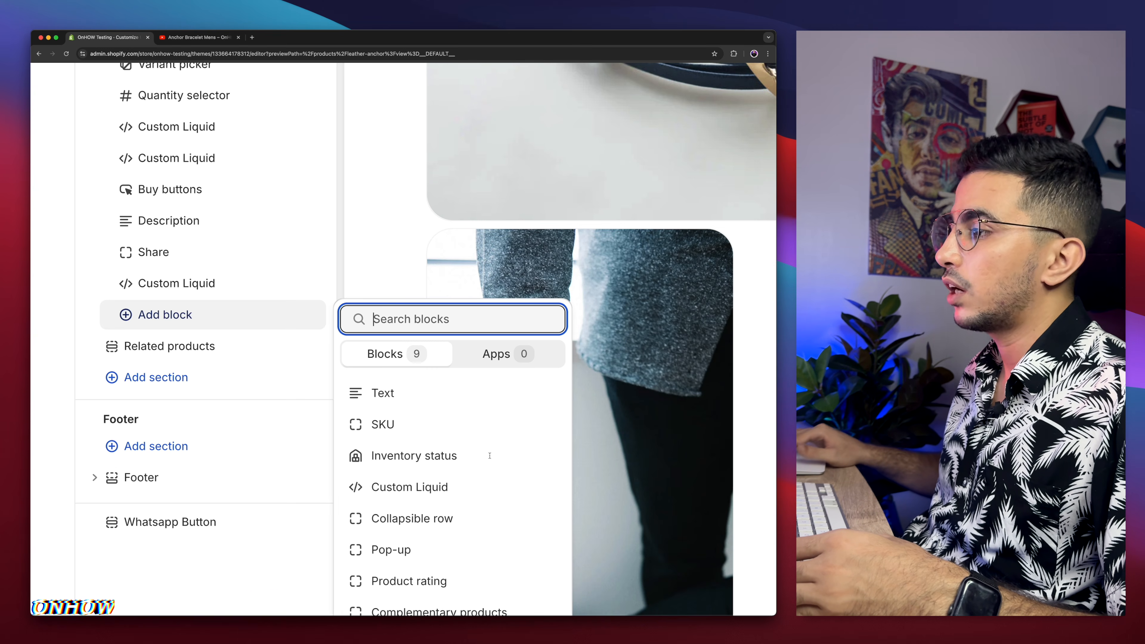
click(389, 491)
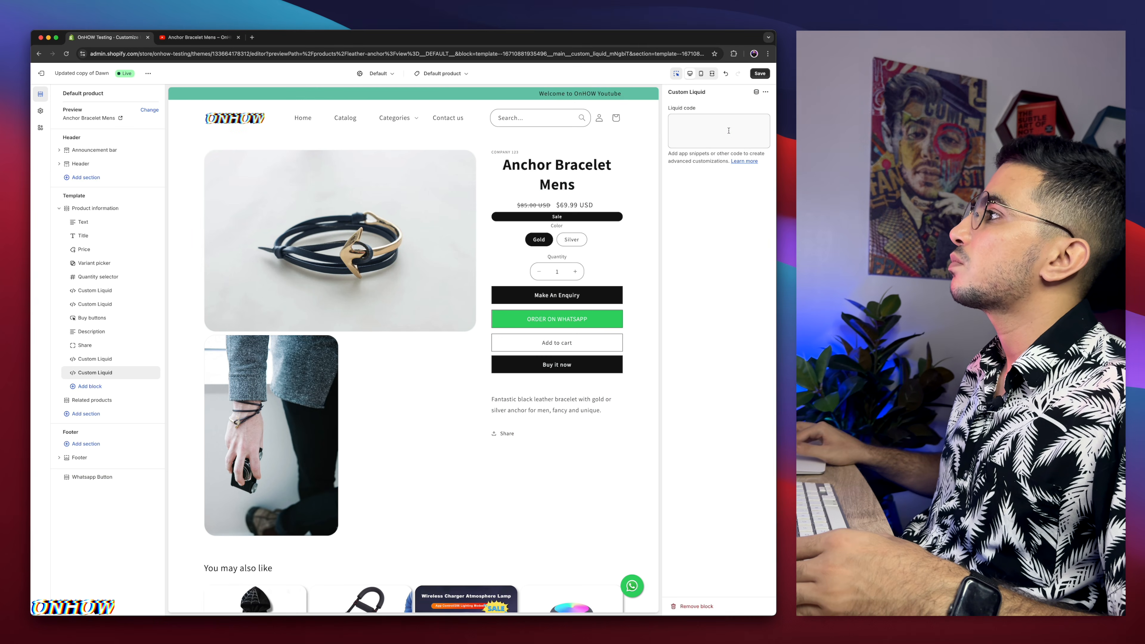
click(729, 130)
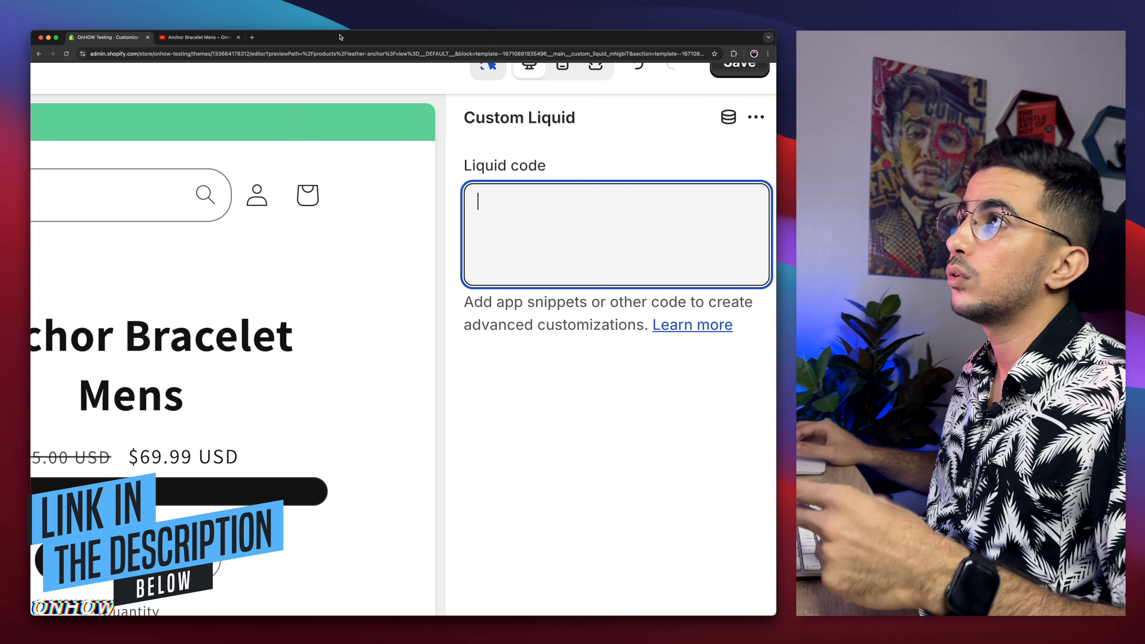
Step: Open the pastebin snippet link in a new browser tab
click(252, 37)
text(pastebin.com/iXeQ5Ya8)
key(Return)
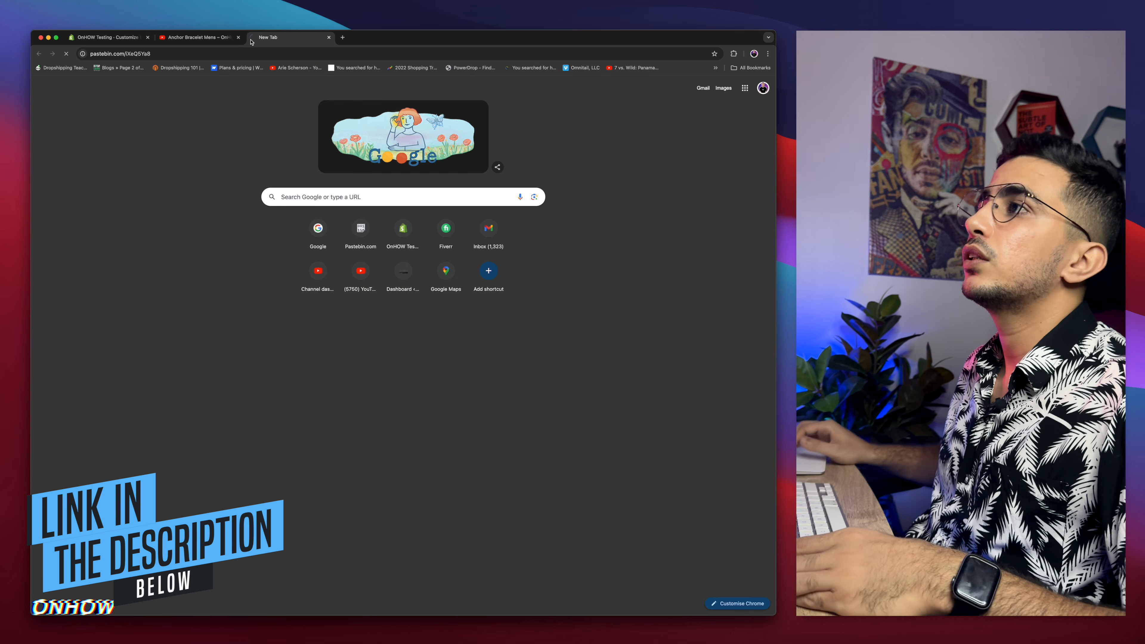
scroll(202, 288, down, 3)
scroll(203, 289, up, 5)
scroll(202, 288, left, 1)
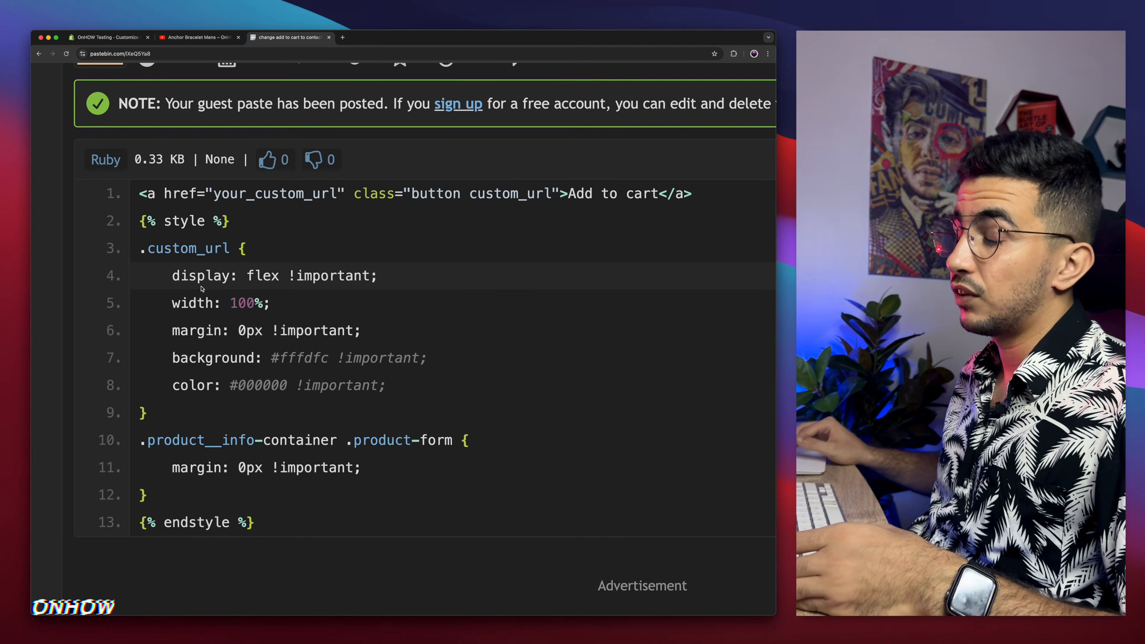
Step: Copy the full 13-line snippet containing the custom Add to cart link and its styles
drag(138, 191, 356, 514)
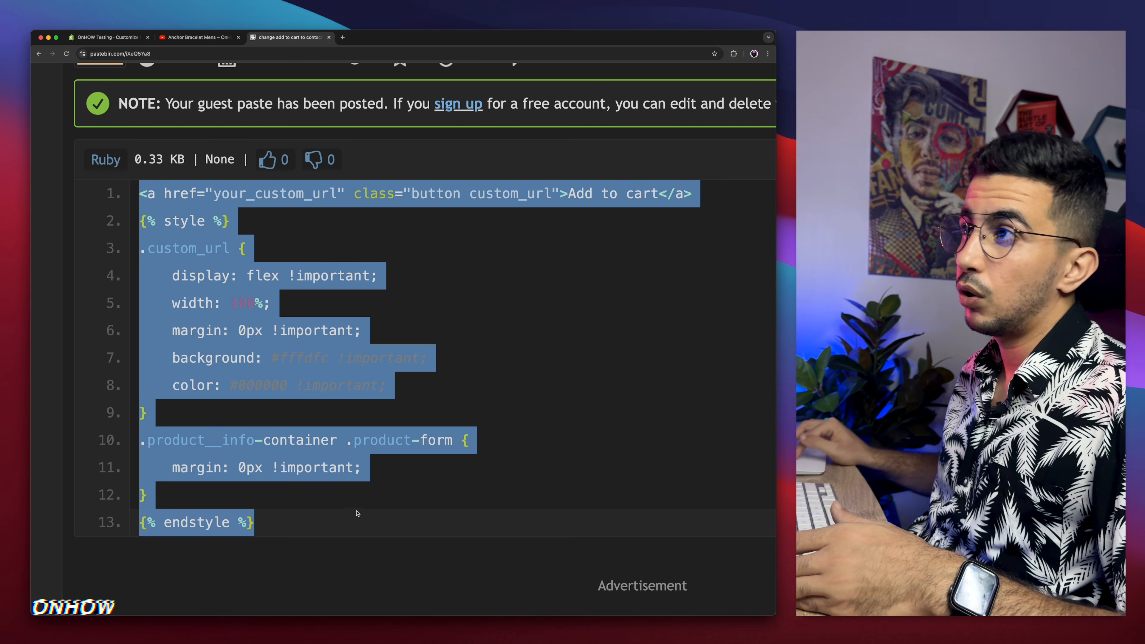
right_click(213, 241)
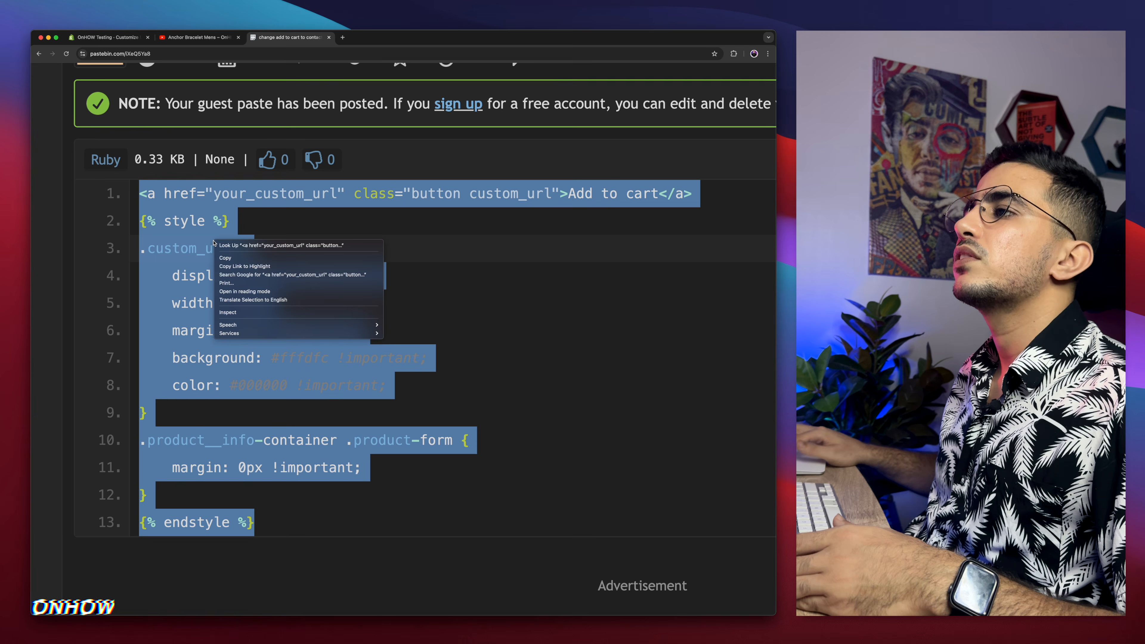
click(225, 259)
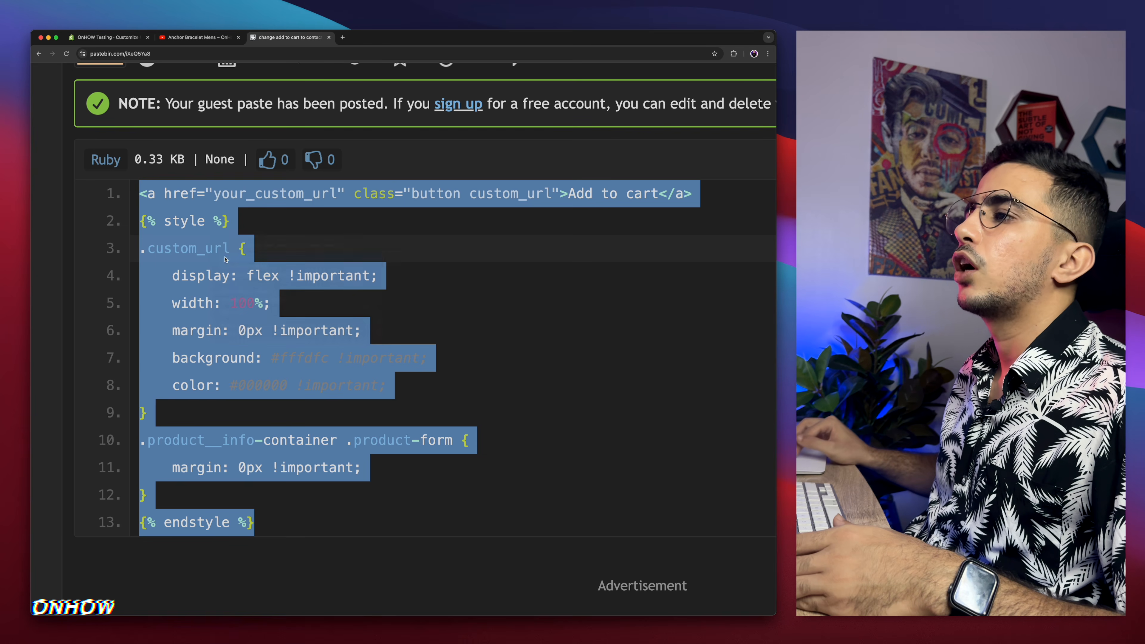
Step: Paste the copied snippet into the Custom Liquid block's Liquid code field
click(106, 37)
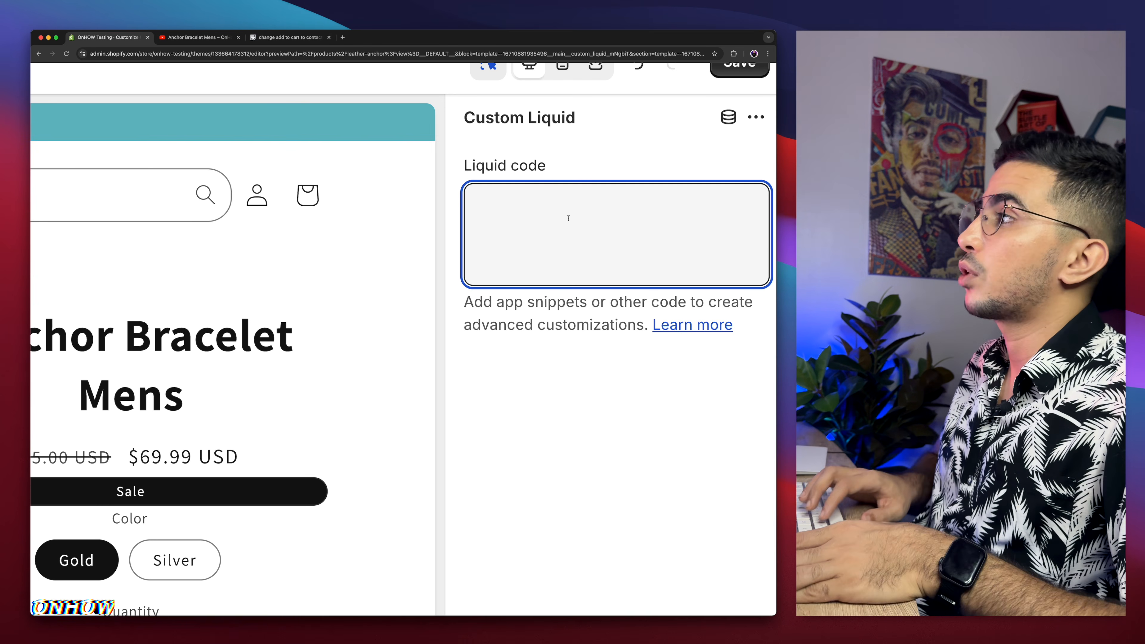
key(super+v)
scroll(541, 212, up, 2)
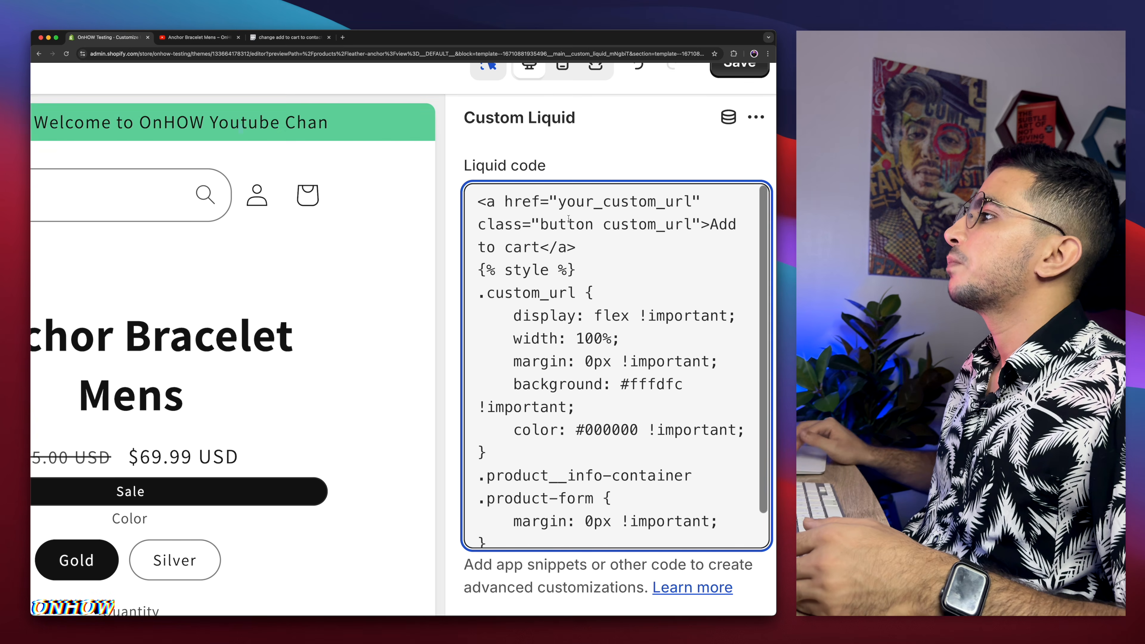
Step: Replace the your_custom_url placeholder with the store's Contact us page URL copied from the storefront
double_click(522, 202)
drag(558, 202, 695, 201)
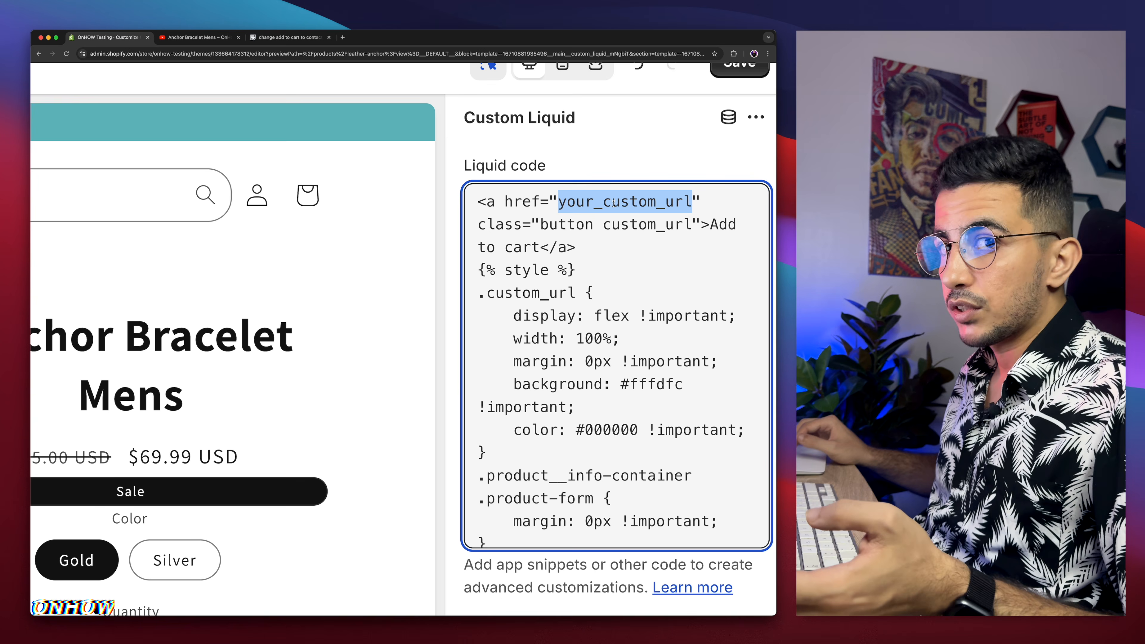
click(197, 39)
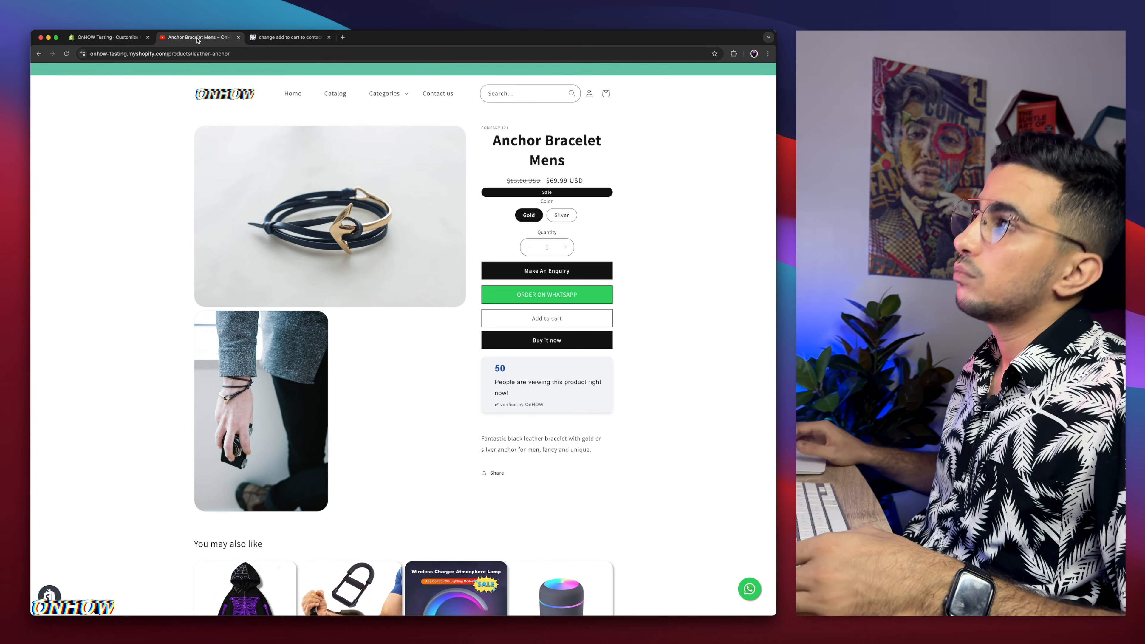
click(438, 97)
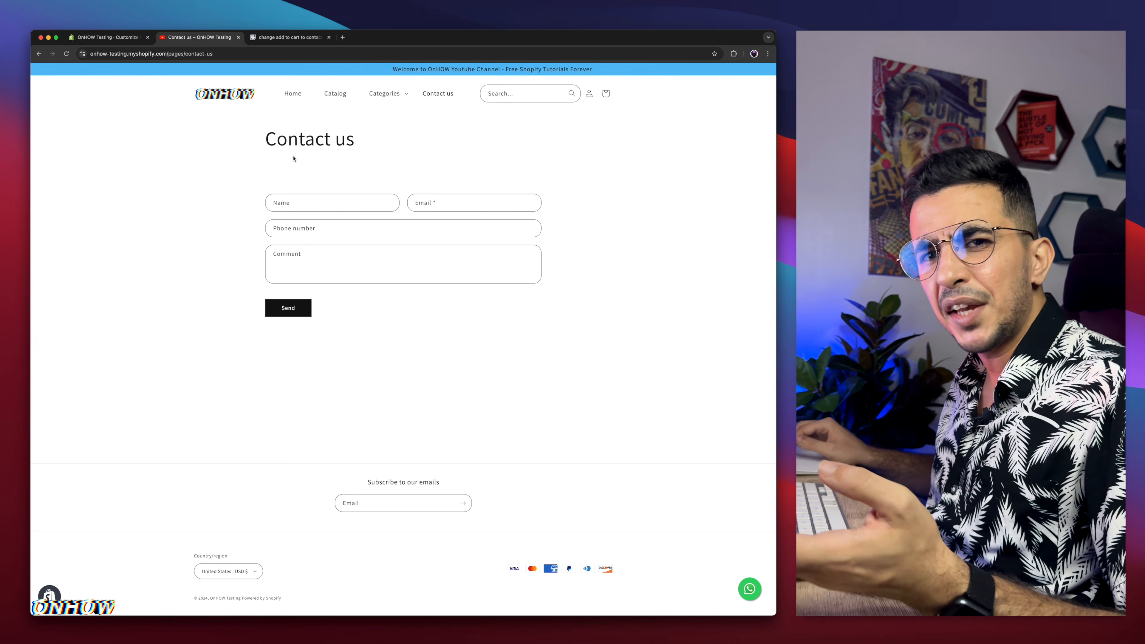
click(226, 53)
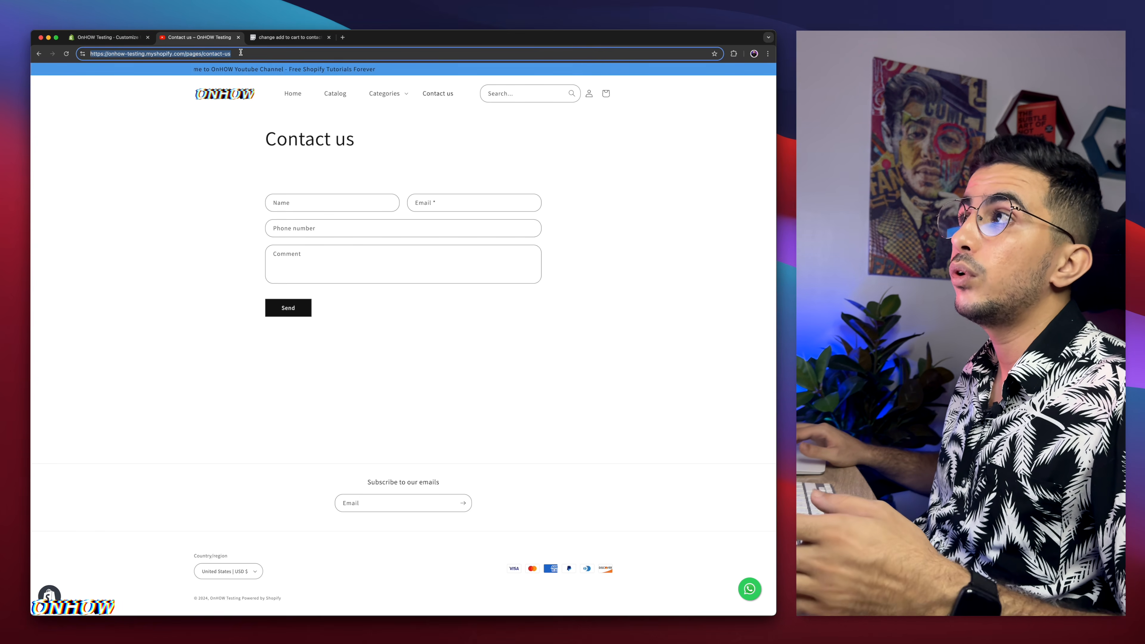
right_click(241, 53)
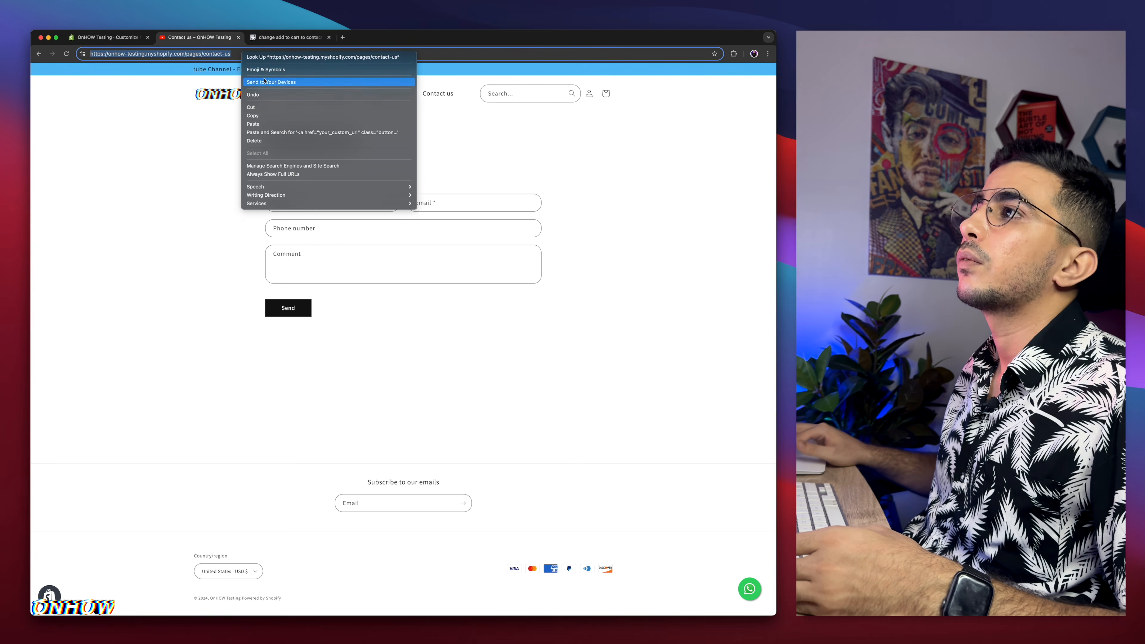
click(258, 117)
click(108, 37)
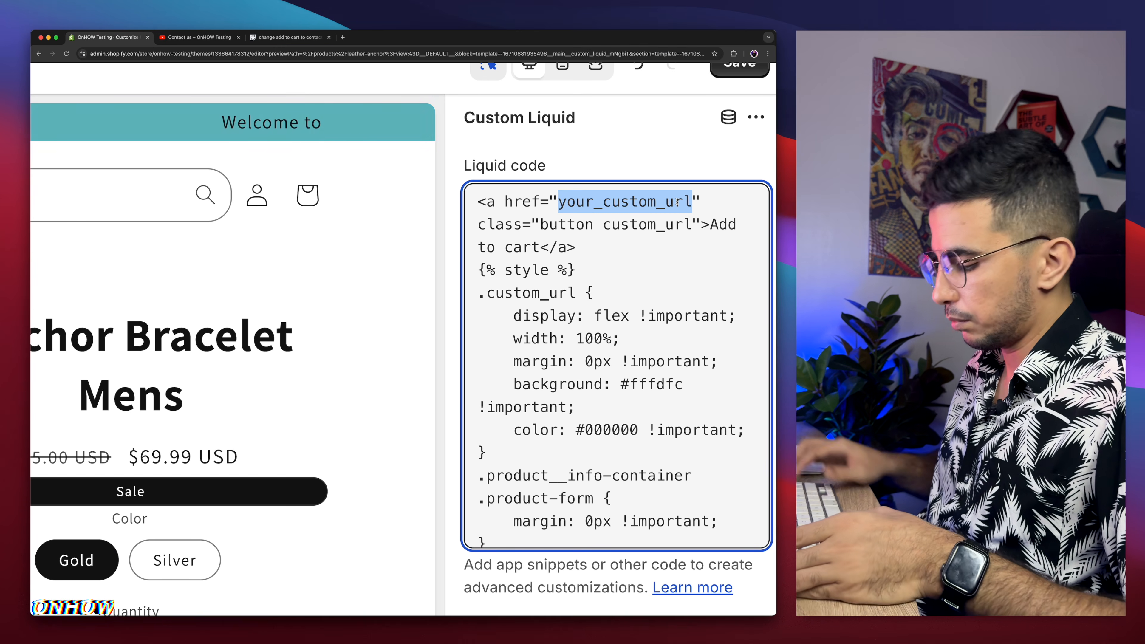
key(super+v)
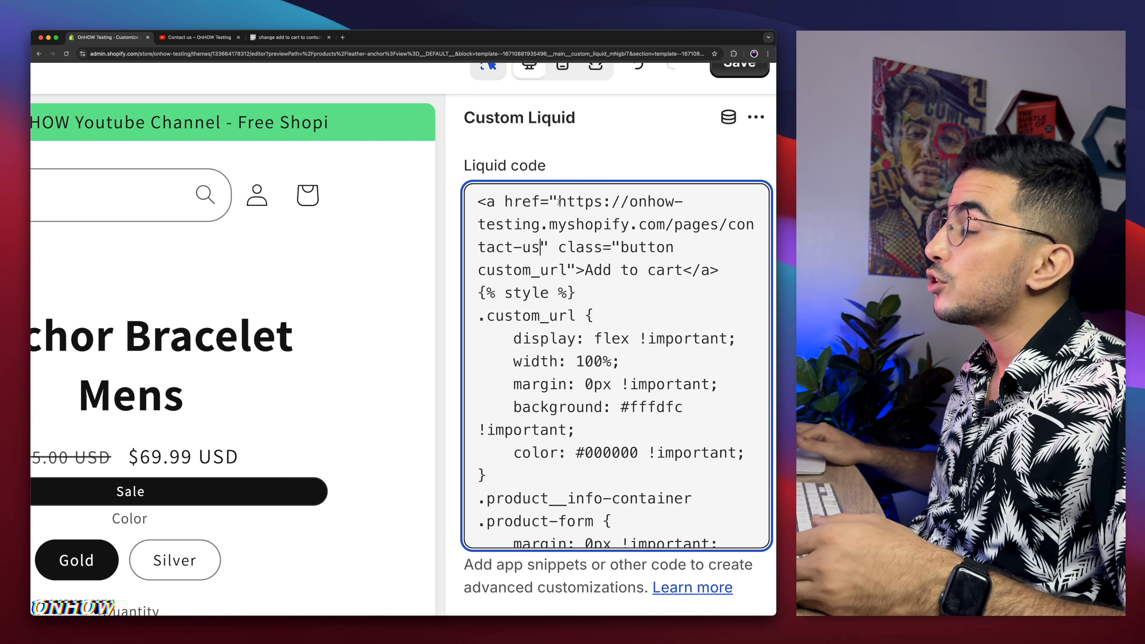
Step: Retype the link's label text in the snippet as Add to cart
drag(560, 199, 550, 197)
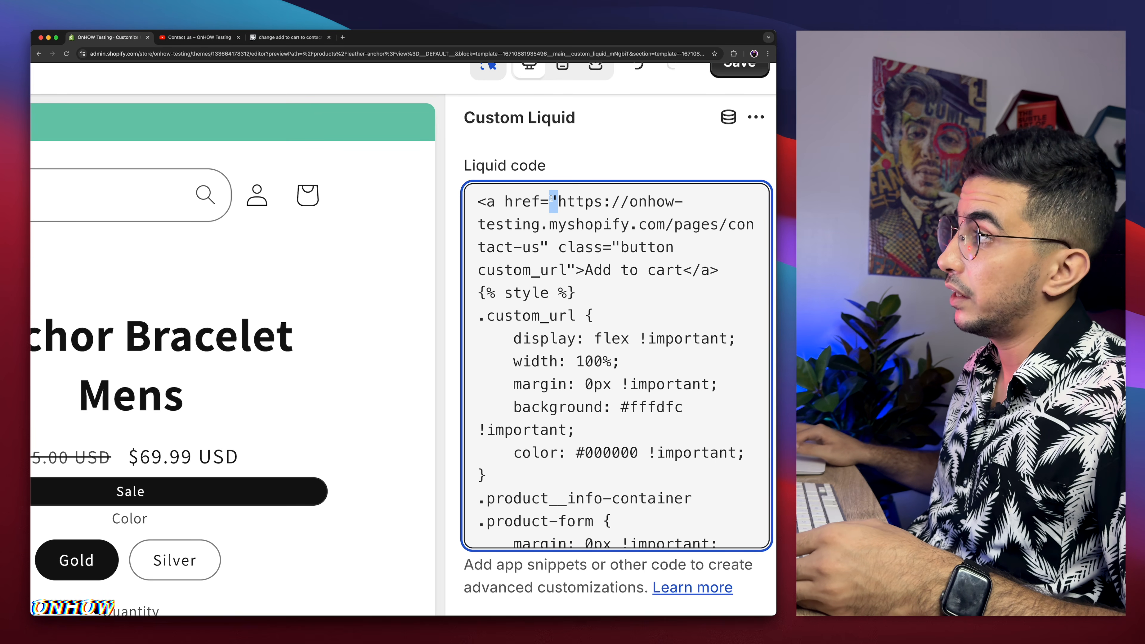
drag(541, 244, 551, 245)
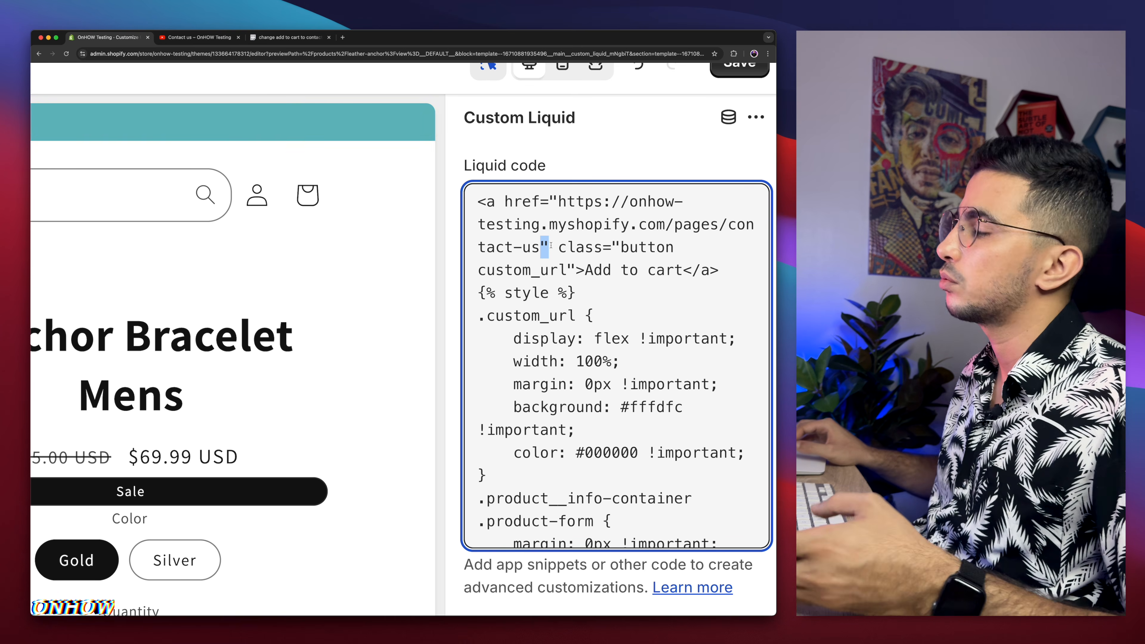
drag(585, 270, 684, 271)
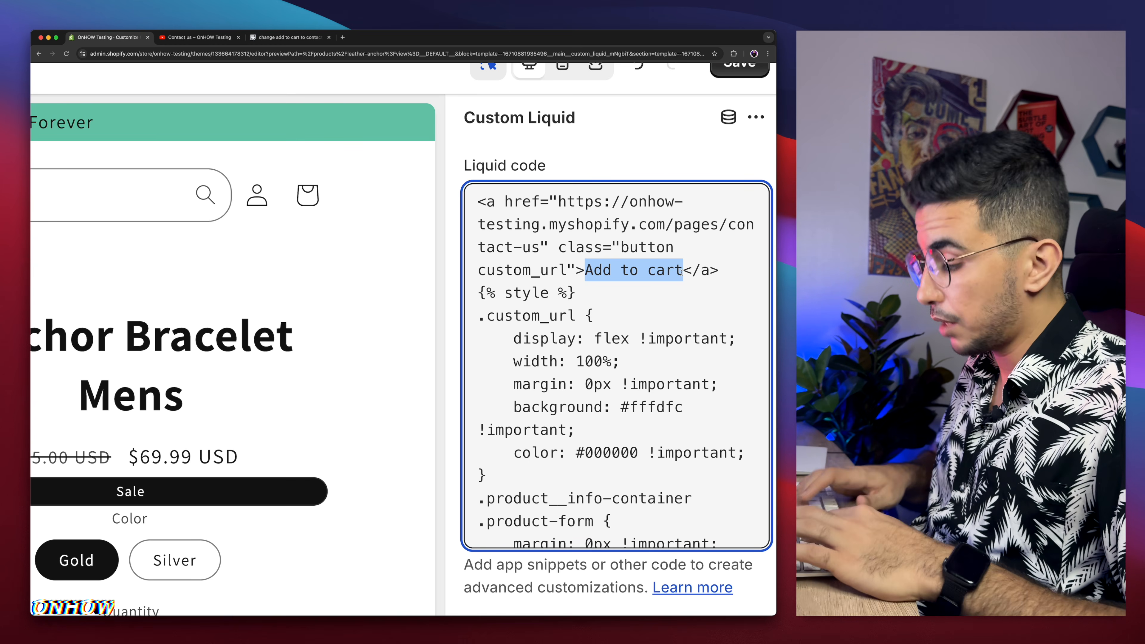
text(shghjsvs)
key(BackSpace)
key(BackSpace)
key(BackSpace)
key(BackSpace)
key(BackSpace)
key(BackSpace)
key(BackSpace)
key(BackSpace)
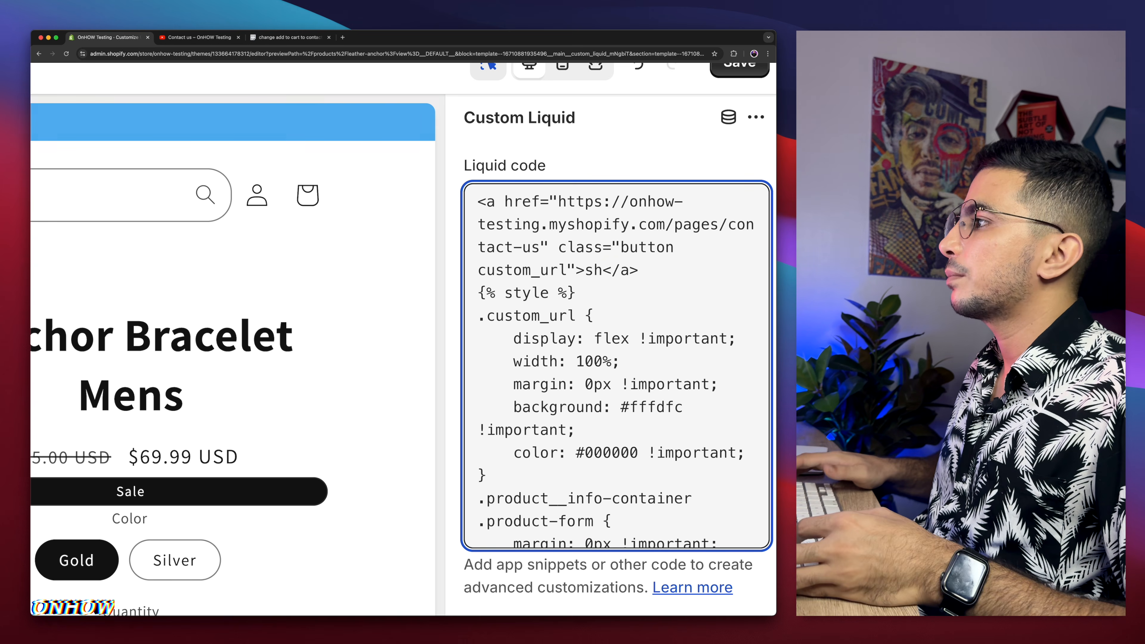
text(A)
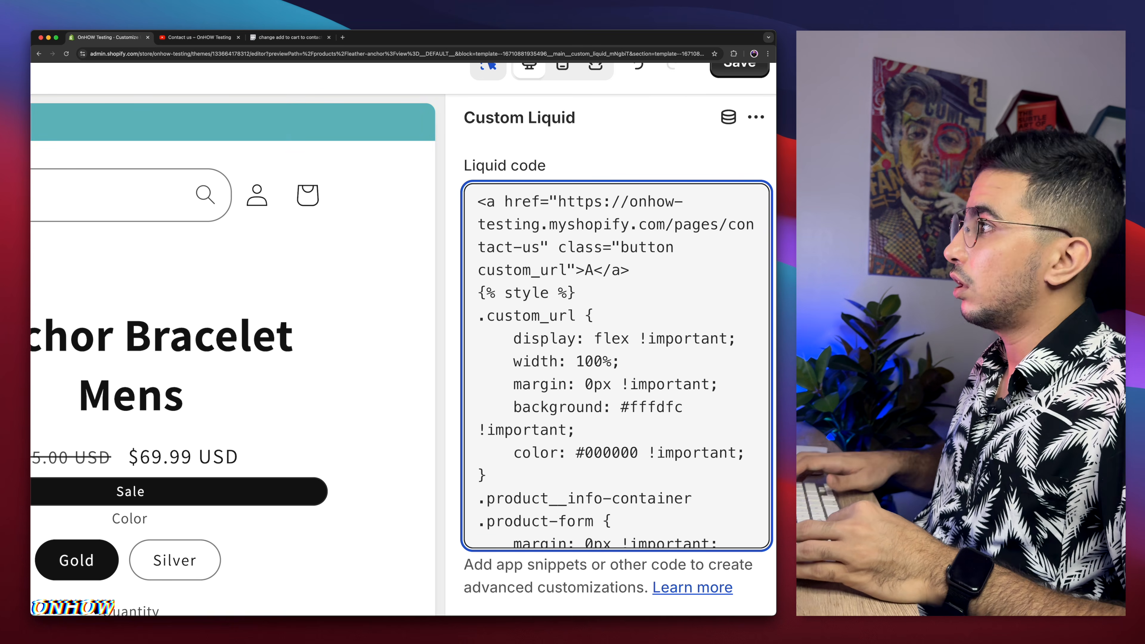
text(dd to cart)
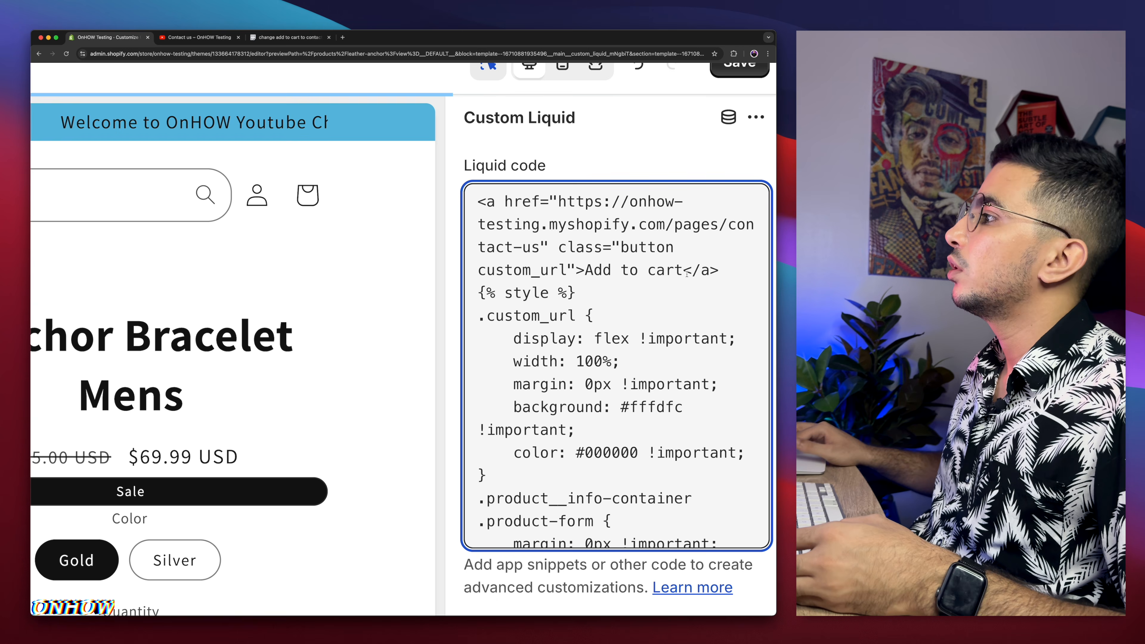
Step: Examine the background and color style lines of the custom_url class in the snippet
scroll(588, 344, down, 3)
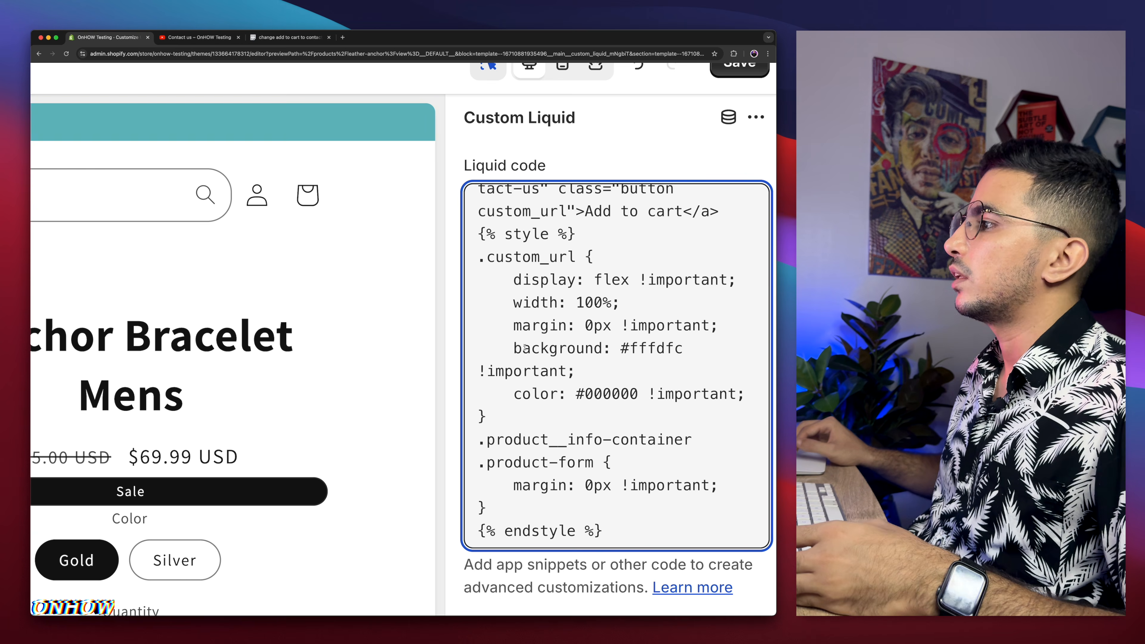
drag(515, 348, 584, 370)
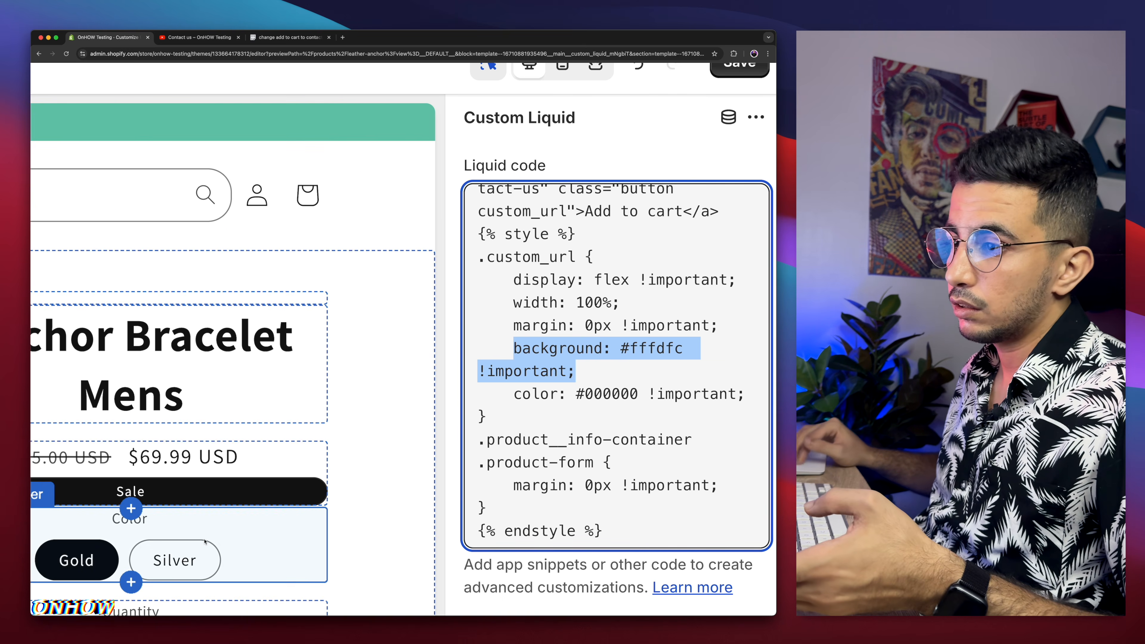
scroll(205, 542, down, 5)
scroll(205, 542, down, 4)
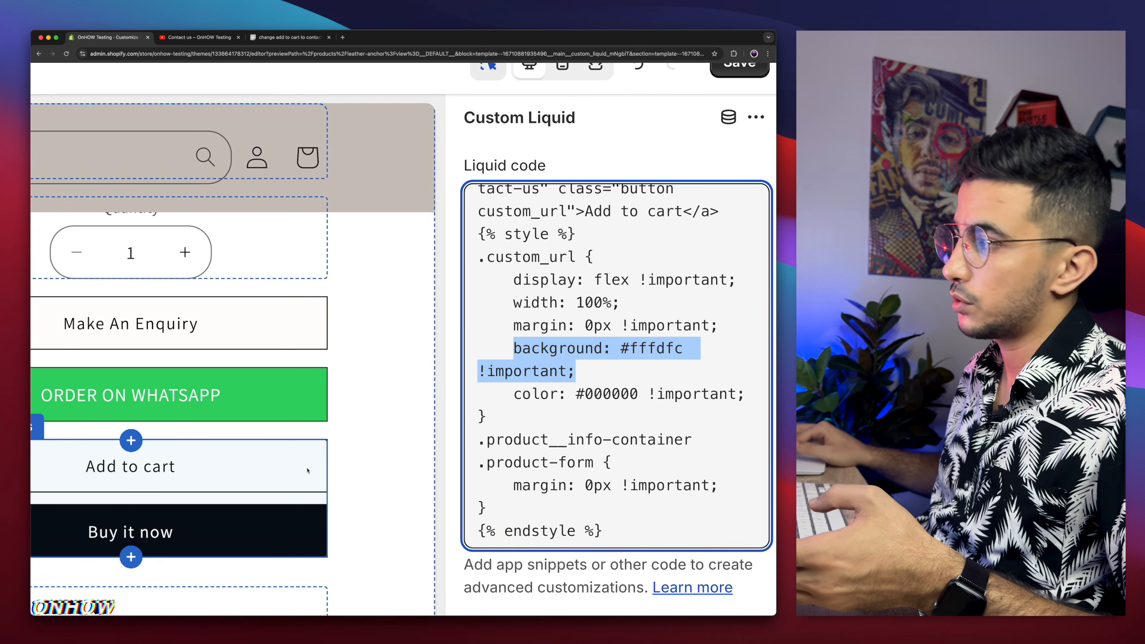
click(658, 355)
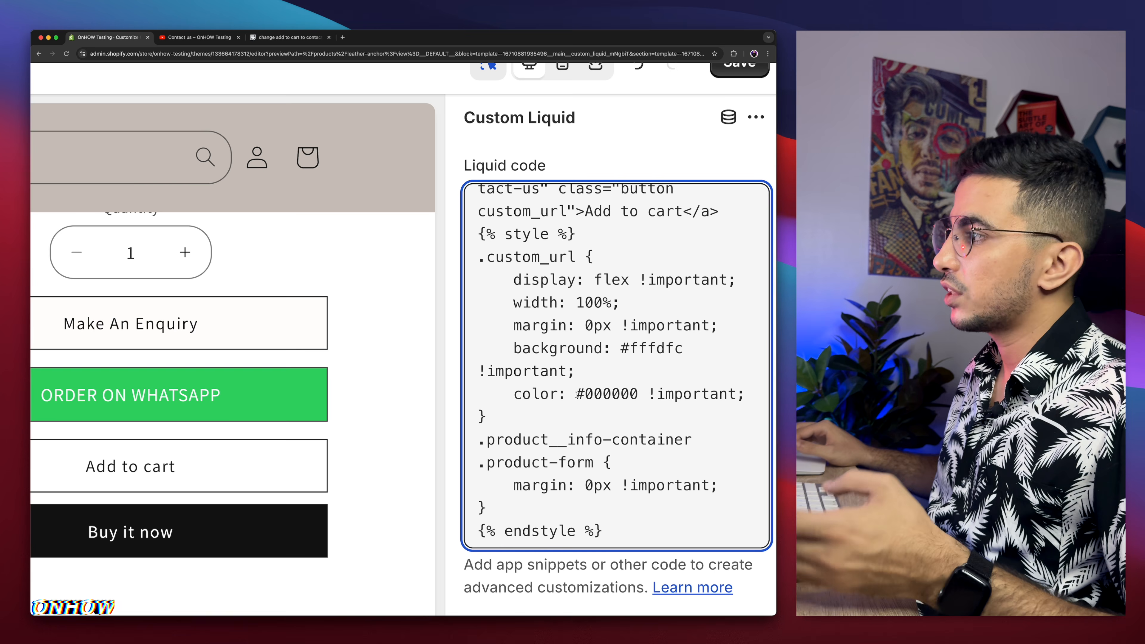
drag(576, 395, 638, 395)
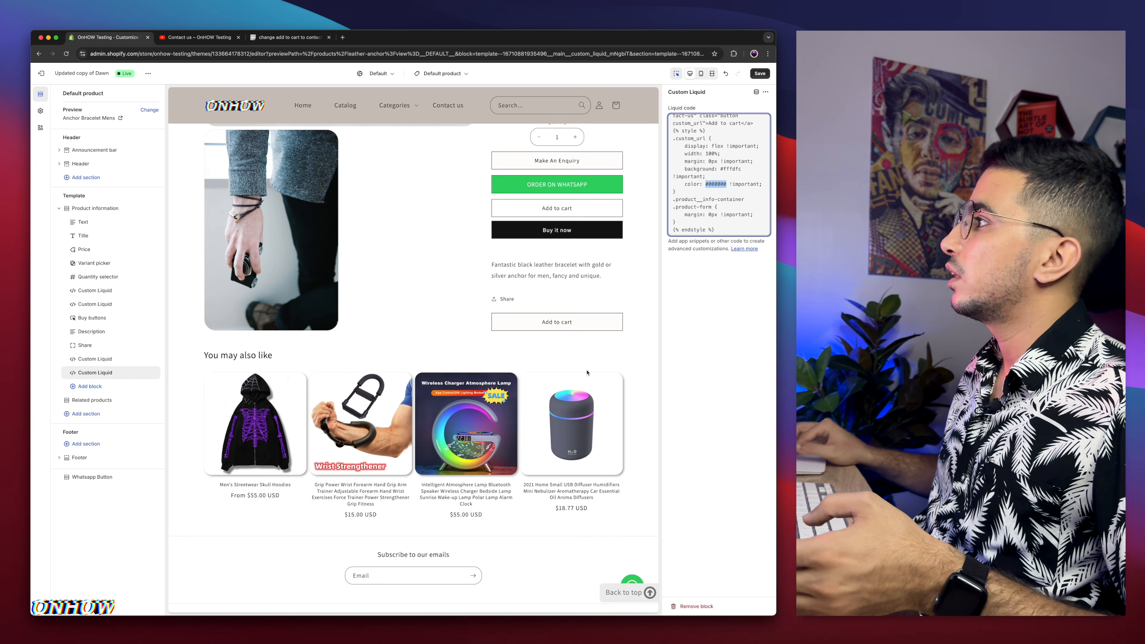
Step: Save, move the new Custom Liquid block directly above the Buy buttons block, and save again
click(764, 74)
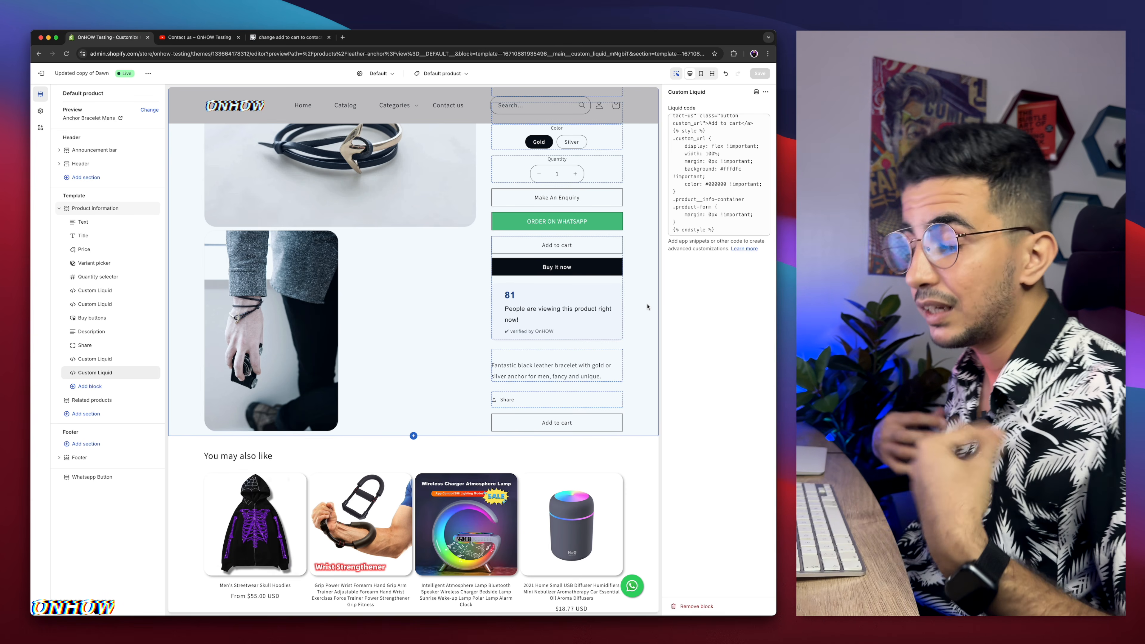
scroll(648, 307, up, 3)
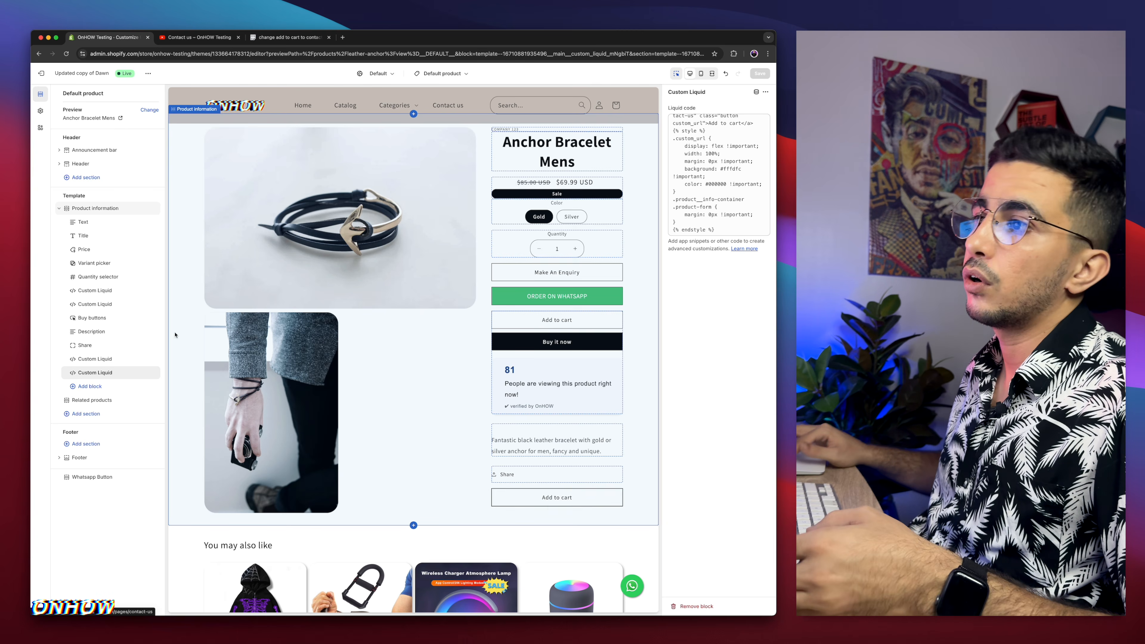
mouse_move(97, 369)
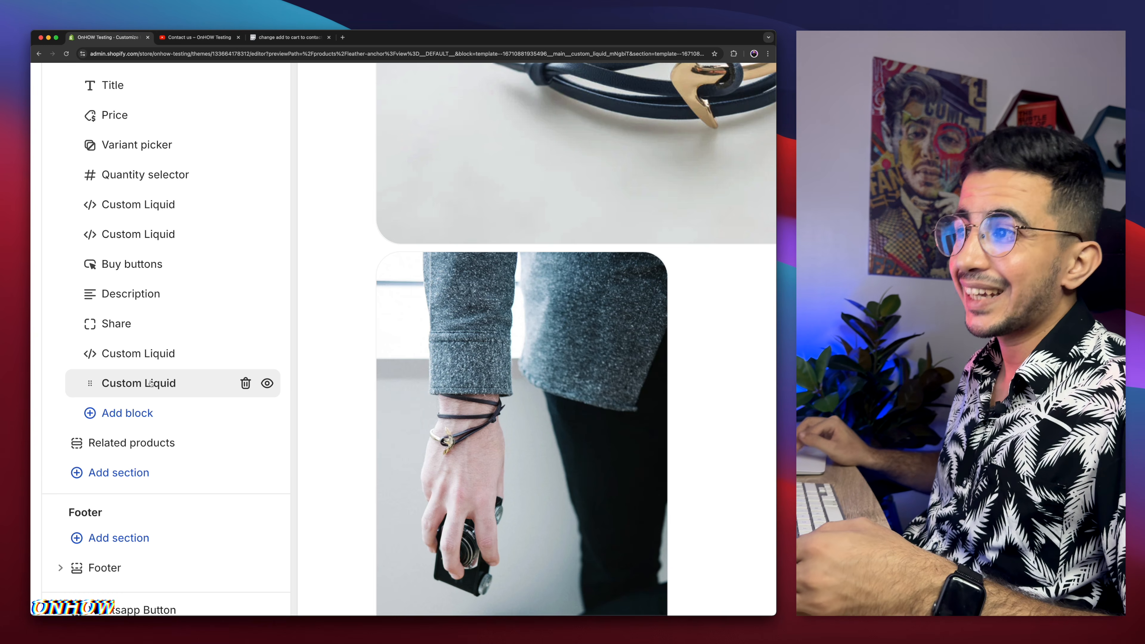
drag(151, 383, 114, 260)
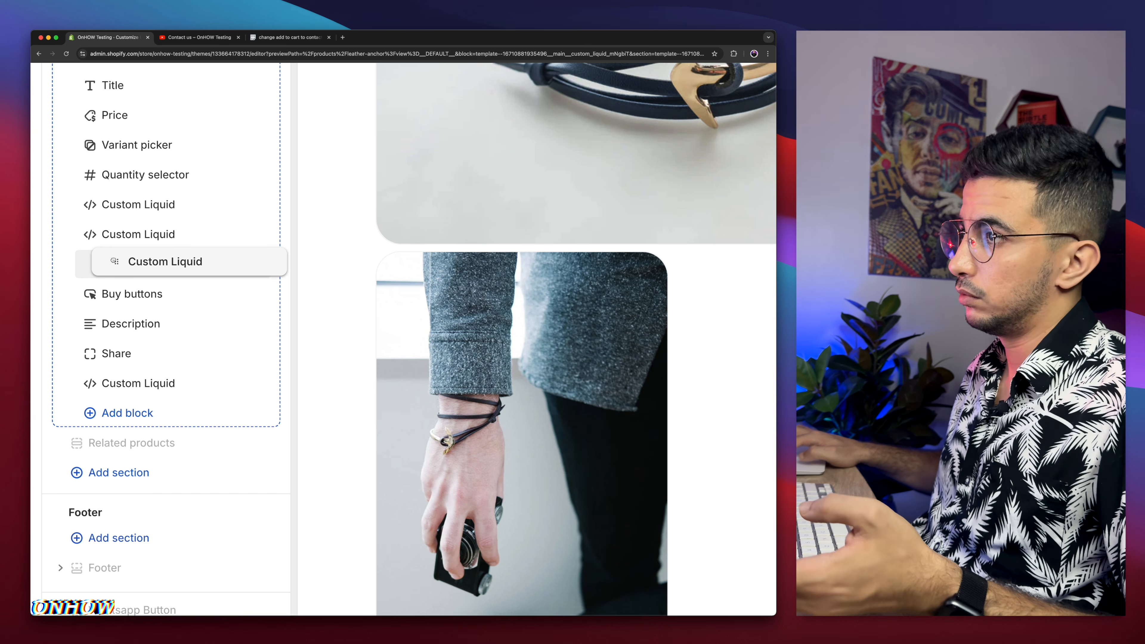
drag(115, 261, 114, 261)
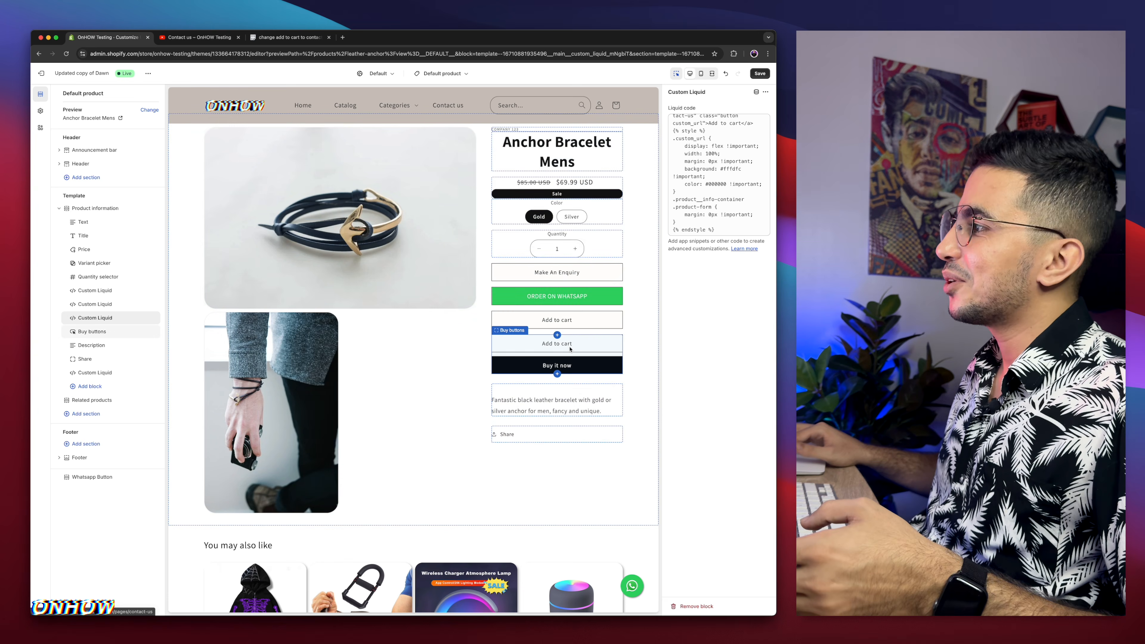
click(760, 73)
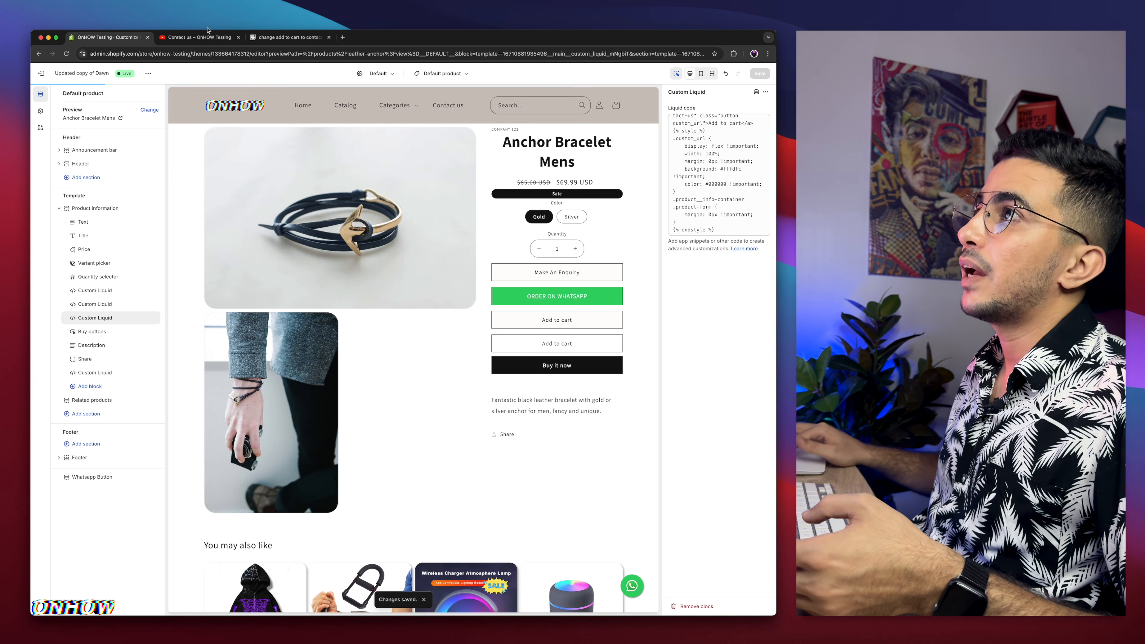
Step: Reload the live Anchor Bracelet Mens product page and inspect the buttons
click(204, 37)
key(super+bracketleft)
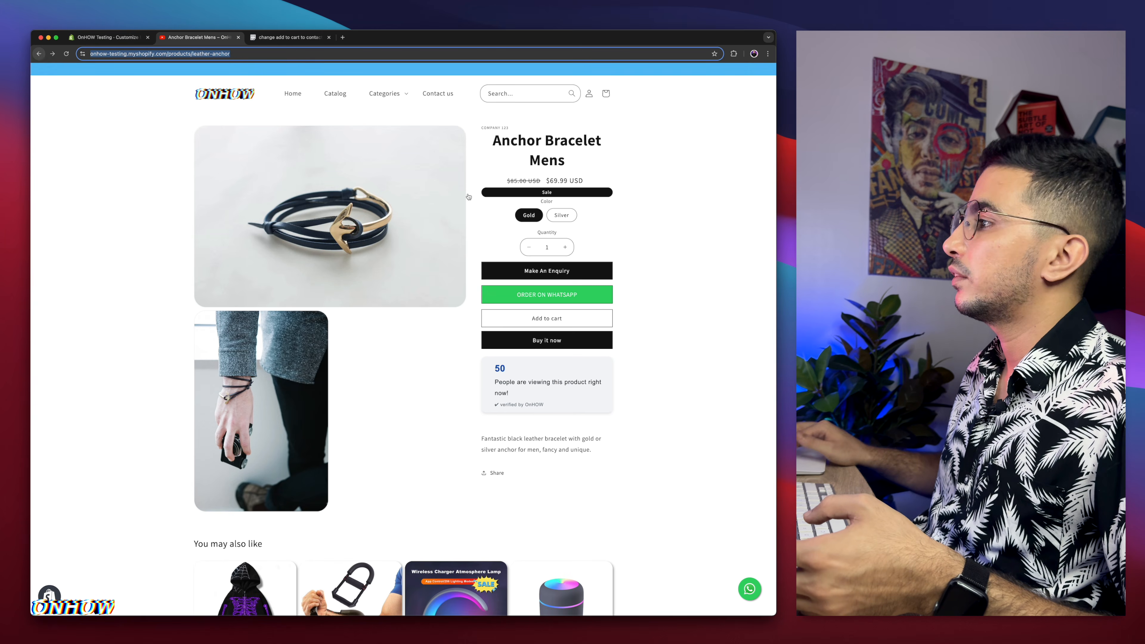
key(Return)
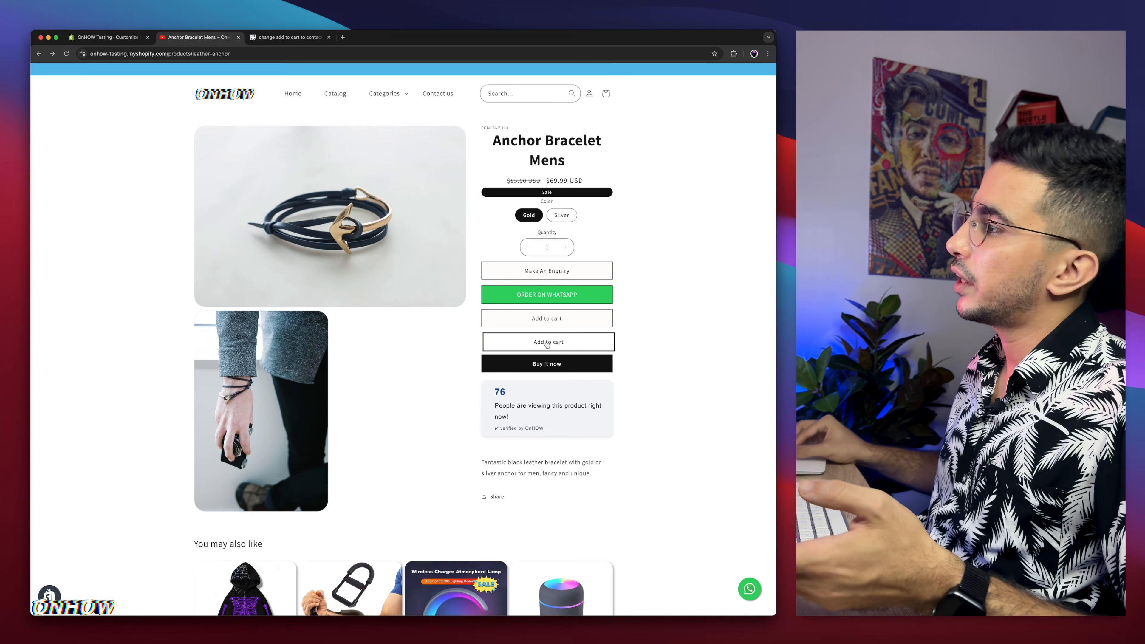
scroll(547, 342, up, 10)
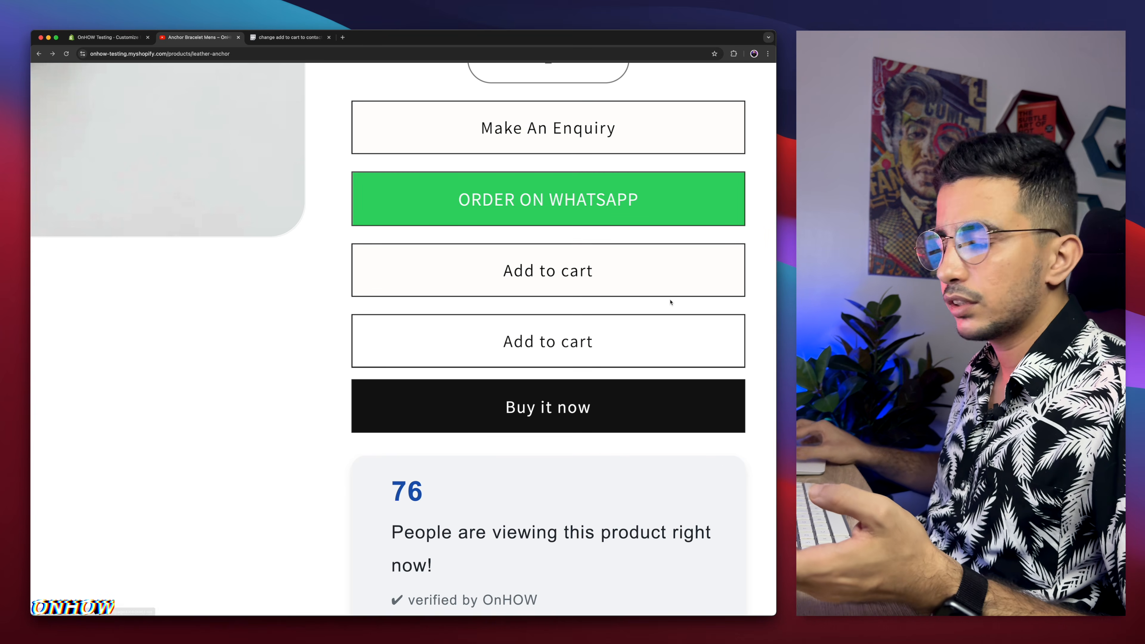
scroll(670, 299, down, 10)
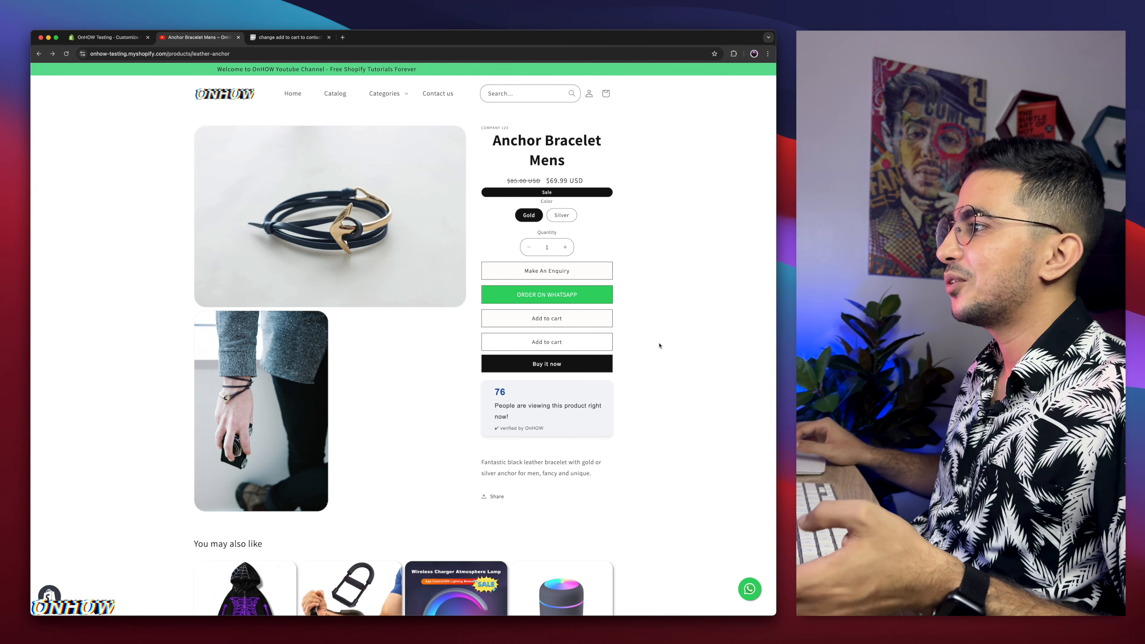
scroll(640, 350, up, 10)
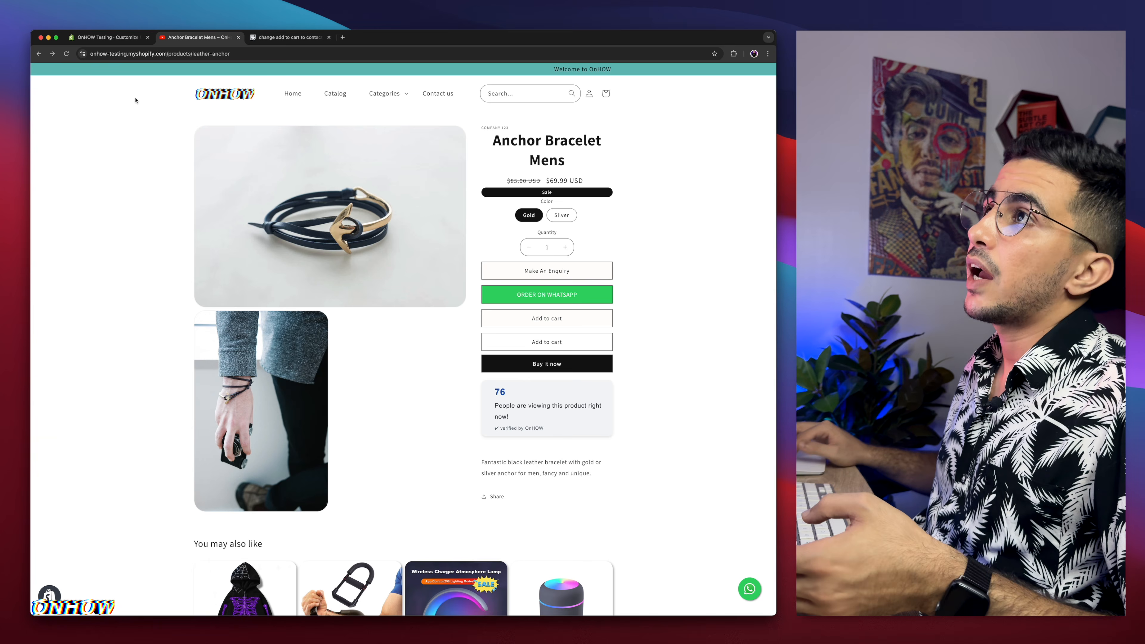
Step: Exit the theme editor and open Edit code for the current theme, Updated copy of Dawn
key(super+1)
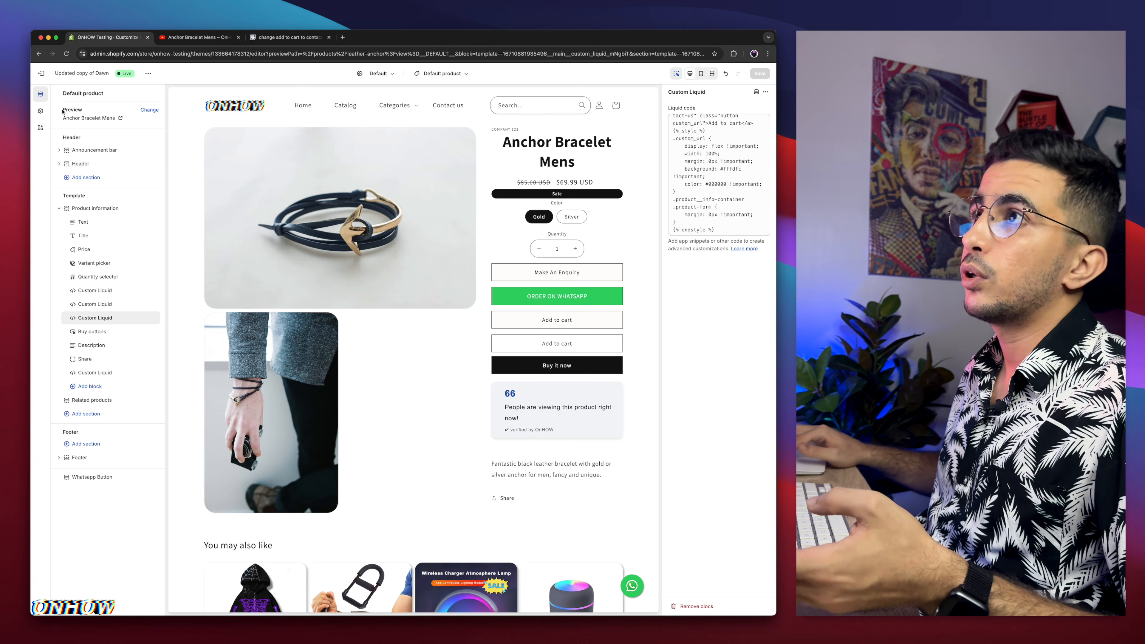
click(40, 73)
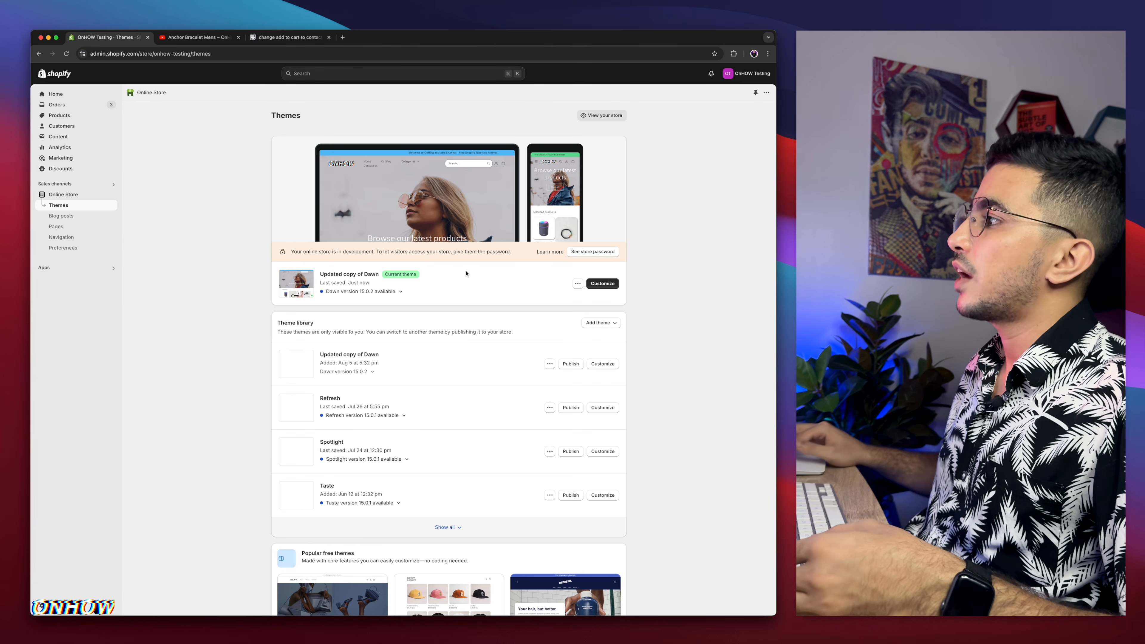
click(577, 284)
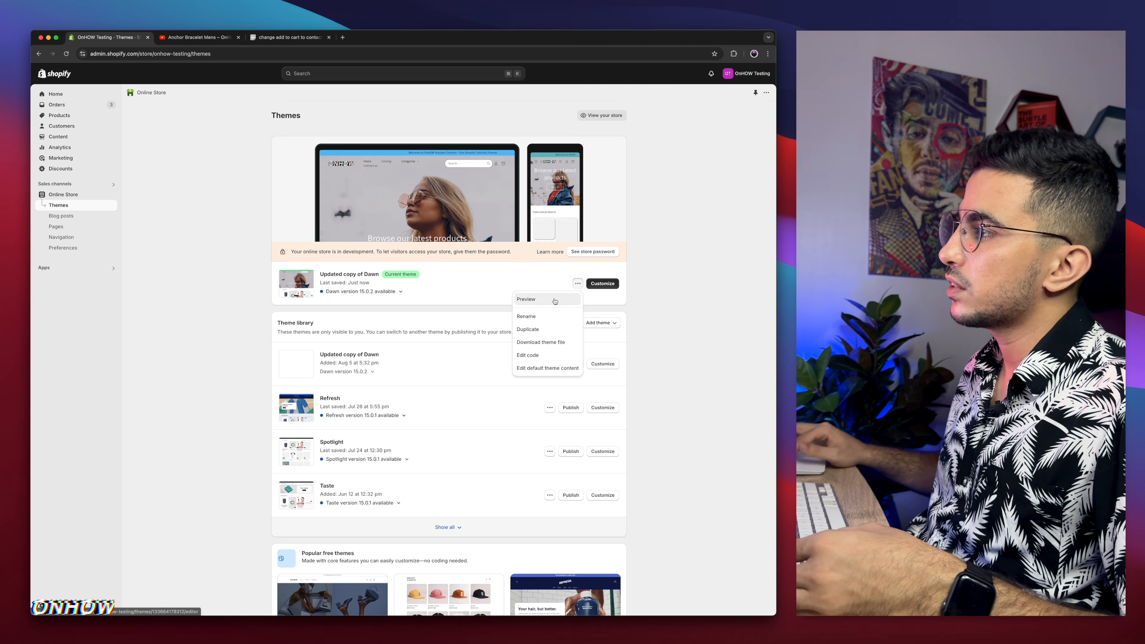
click(526, 356)
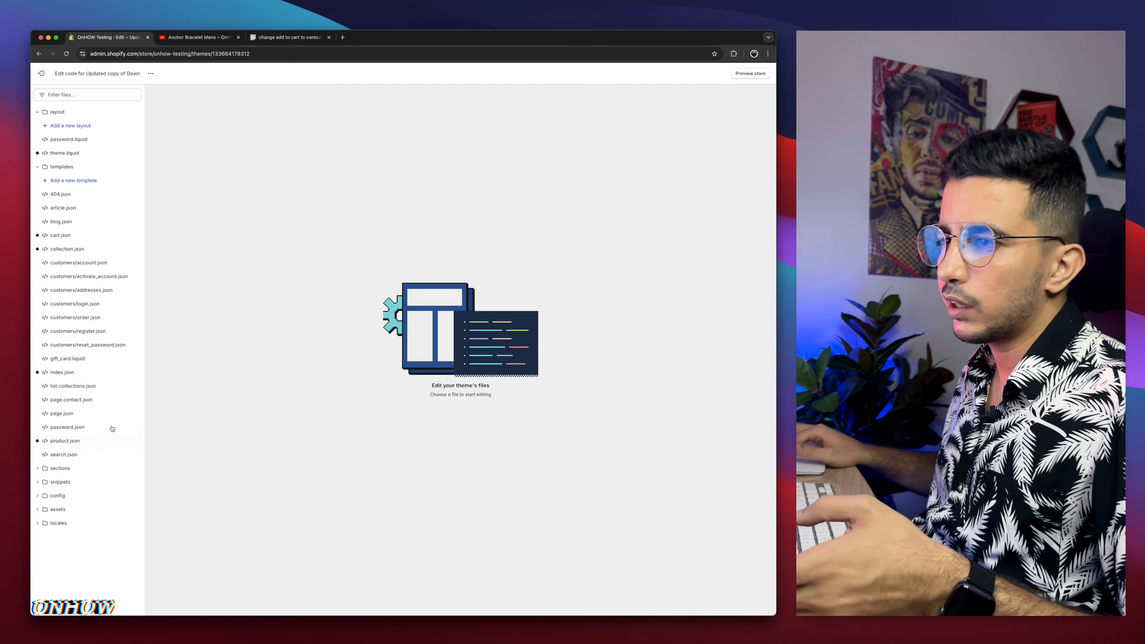
Step: Open the base.css asset file and start a new empty line at the very end of the file
click(80, 96)
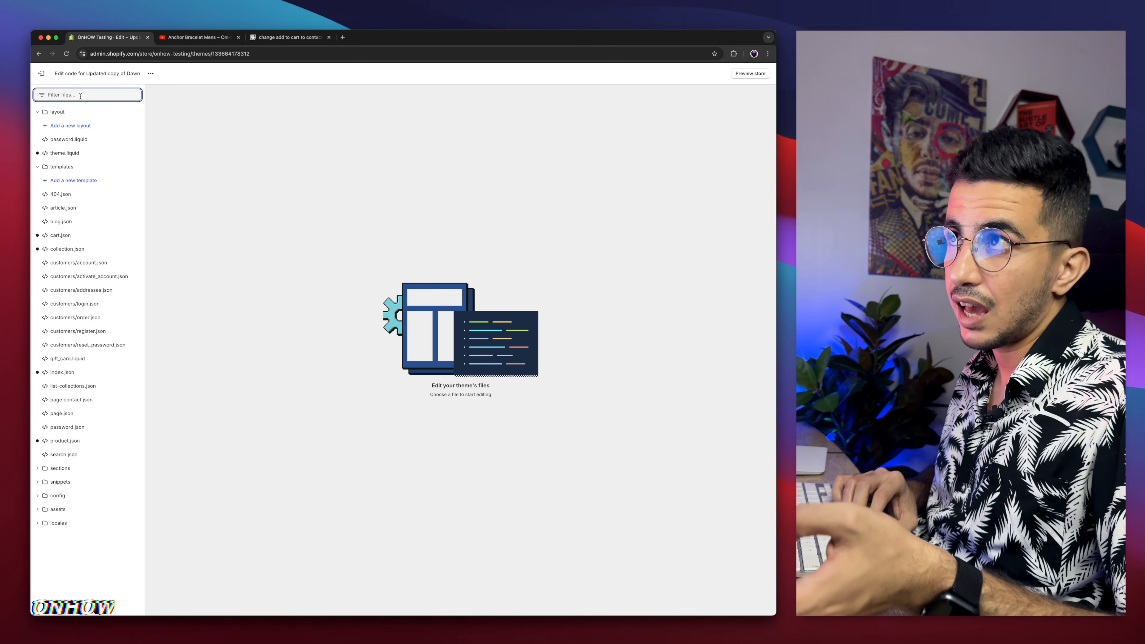
text(base)
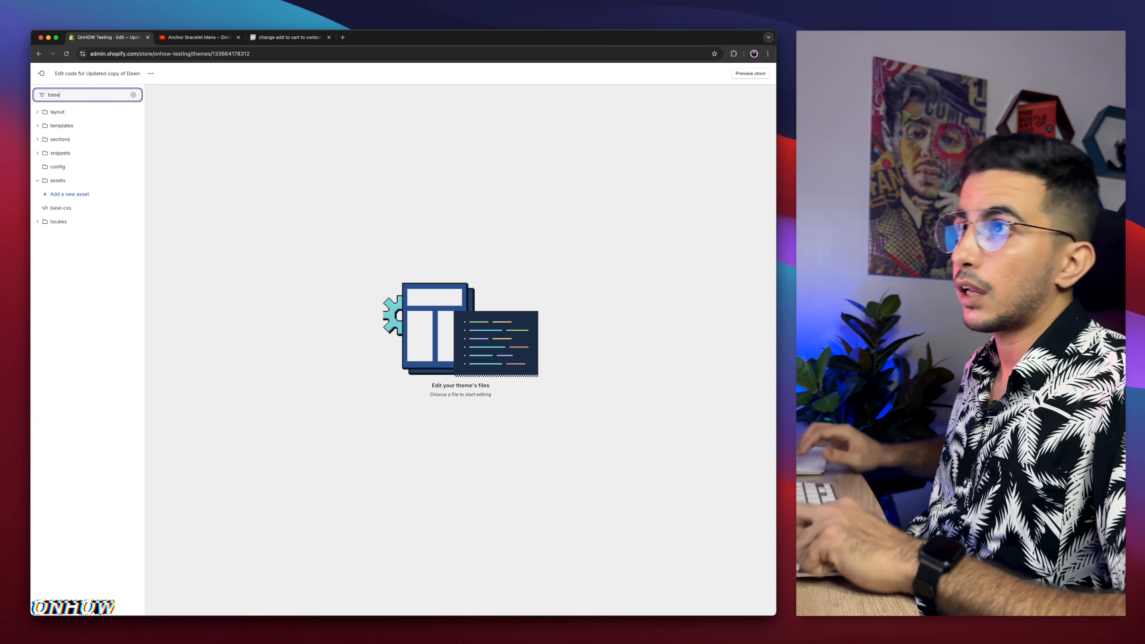
click(74, 210)
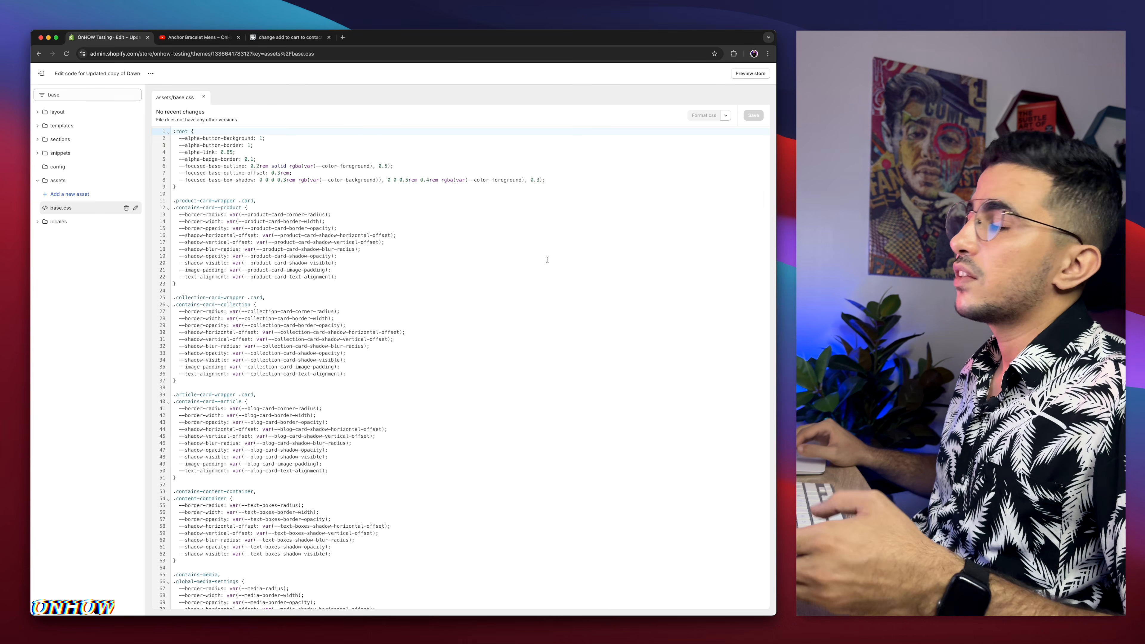
scroll(547, 259, down, 20)
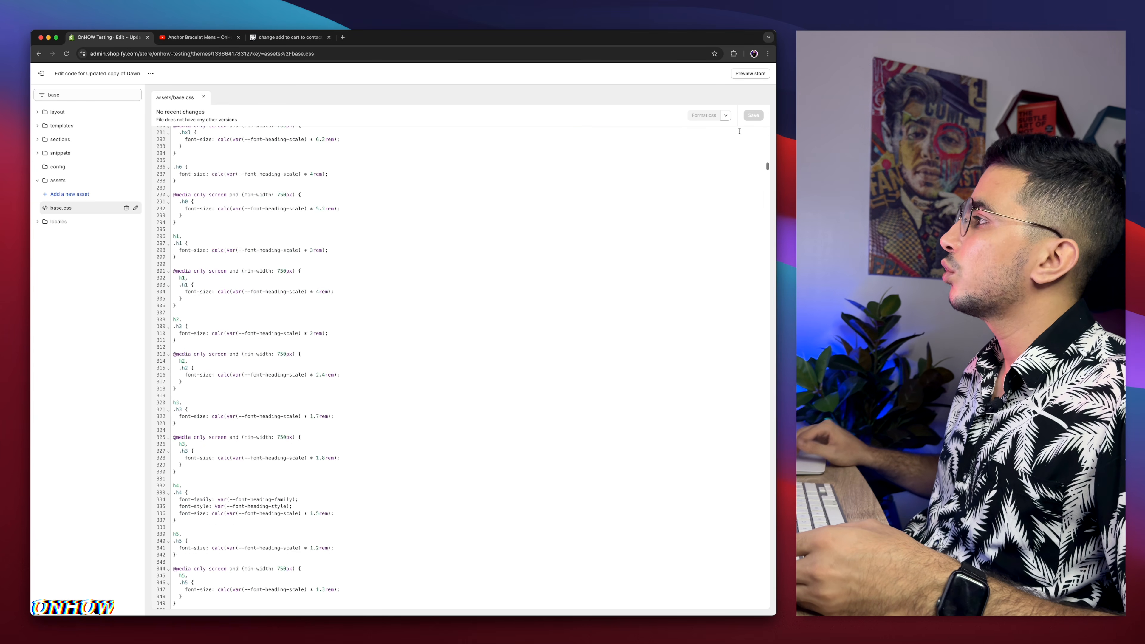
drag(766, 178, 762, 617)
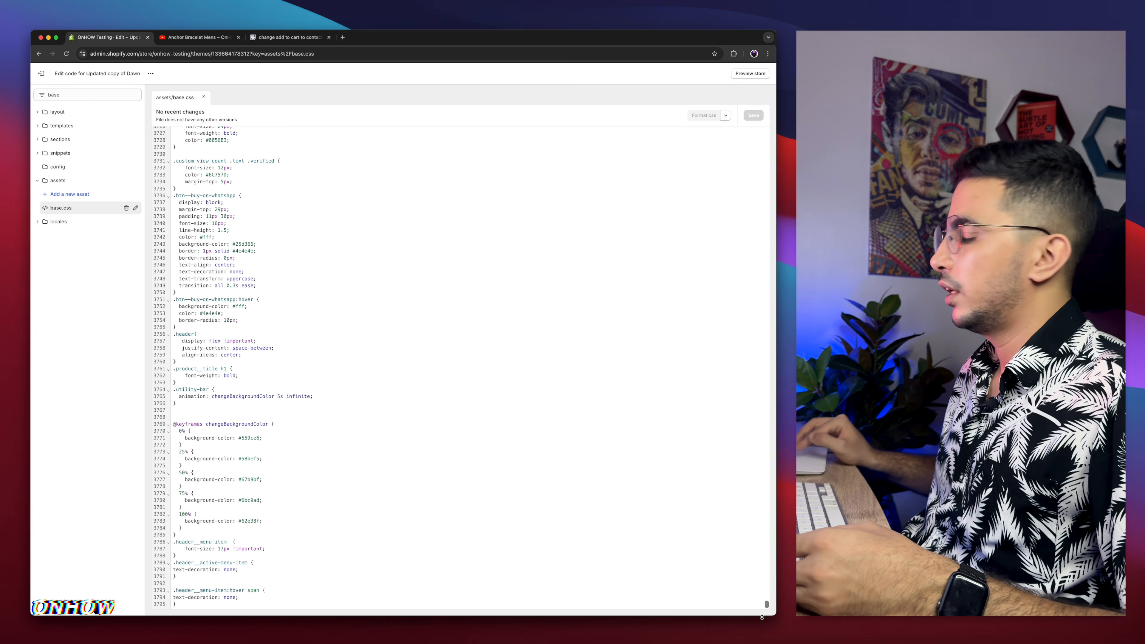
click(201, 608)
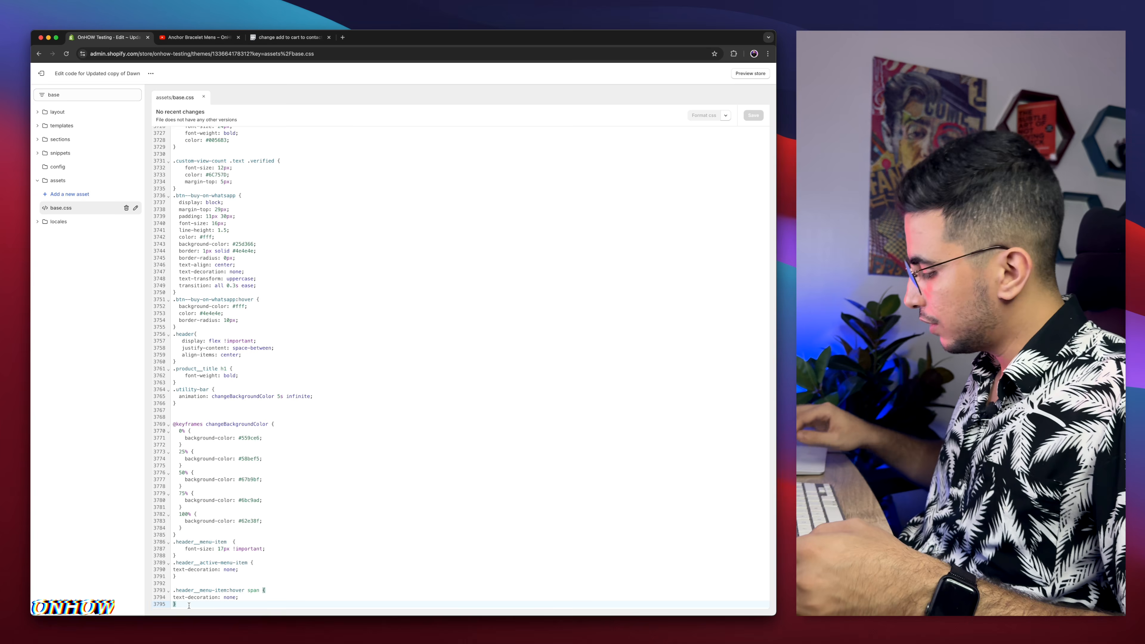
key(Return)
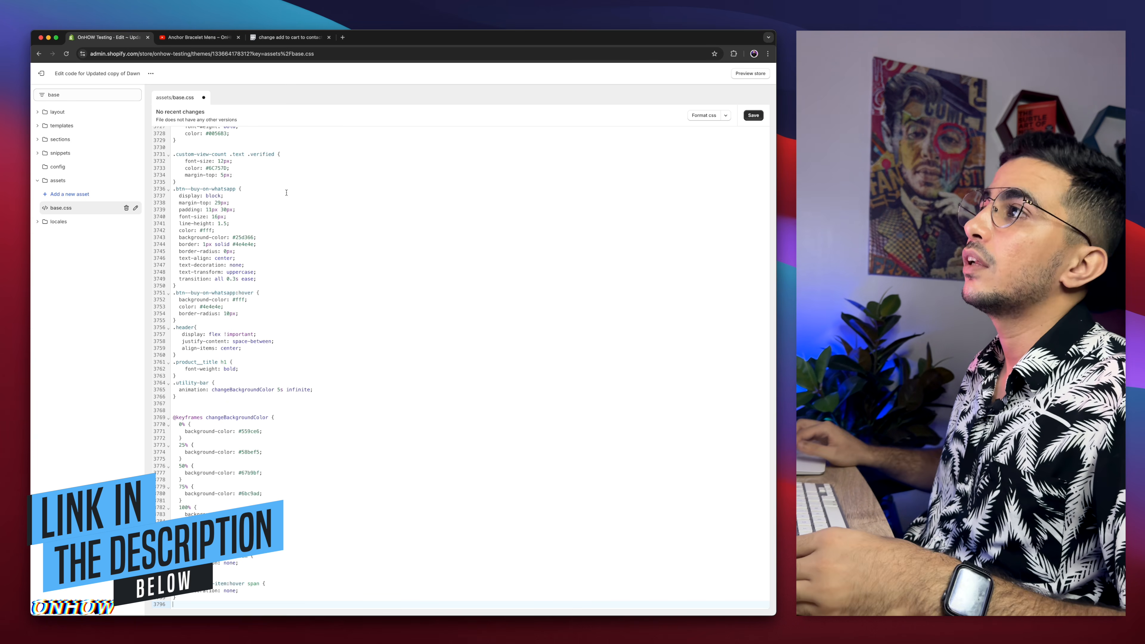
Step: Open the pastebin.com/30d4zAw8 link in a new tab and copy the CSS rule hiding button.product-form__submit with display: none
click(343, 38)
text(pastebin.com/30d4zAwB)
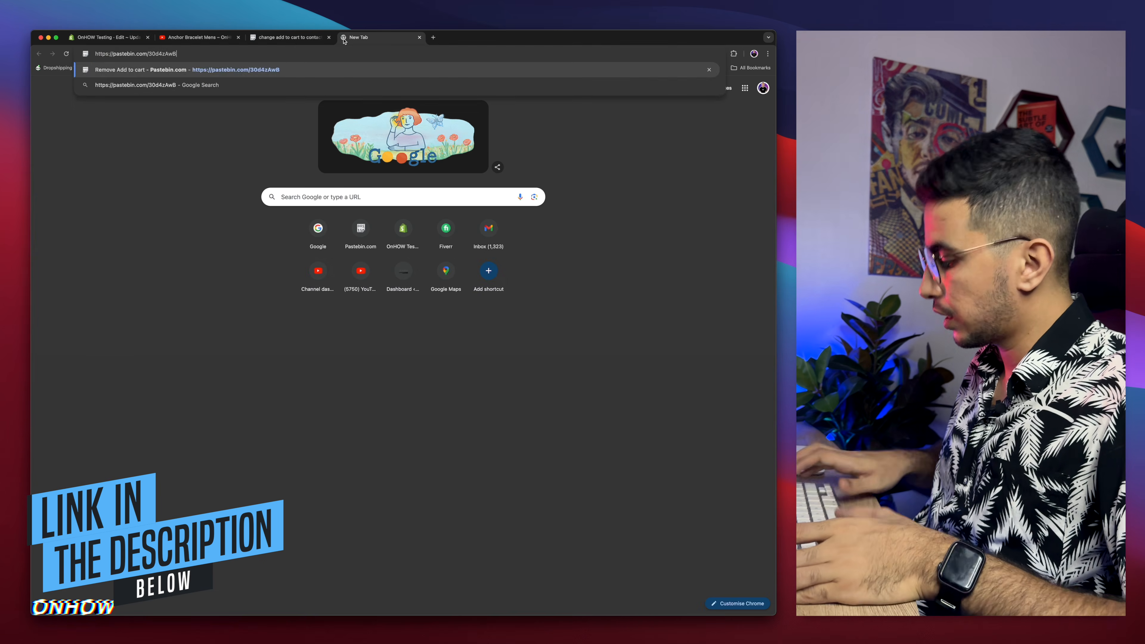
key(Return)
scroll(169, 258, up, 5)
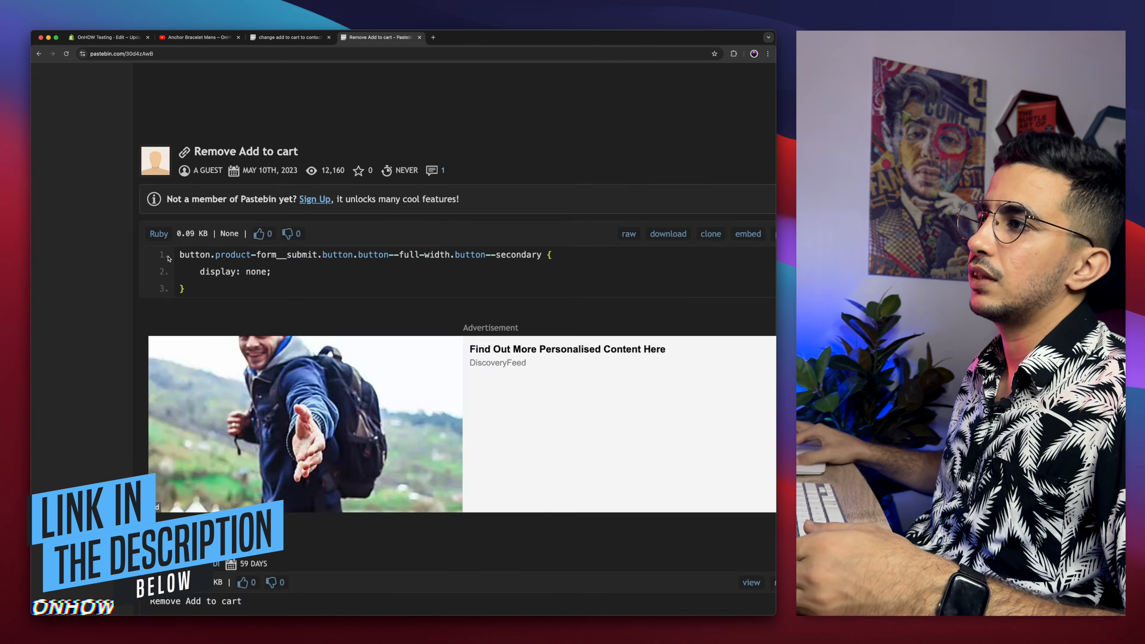
scroll(168, 258, right, 3)
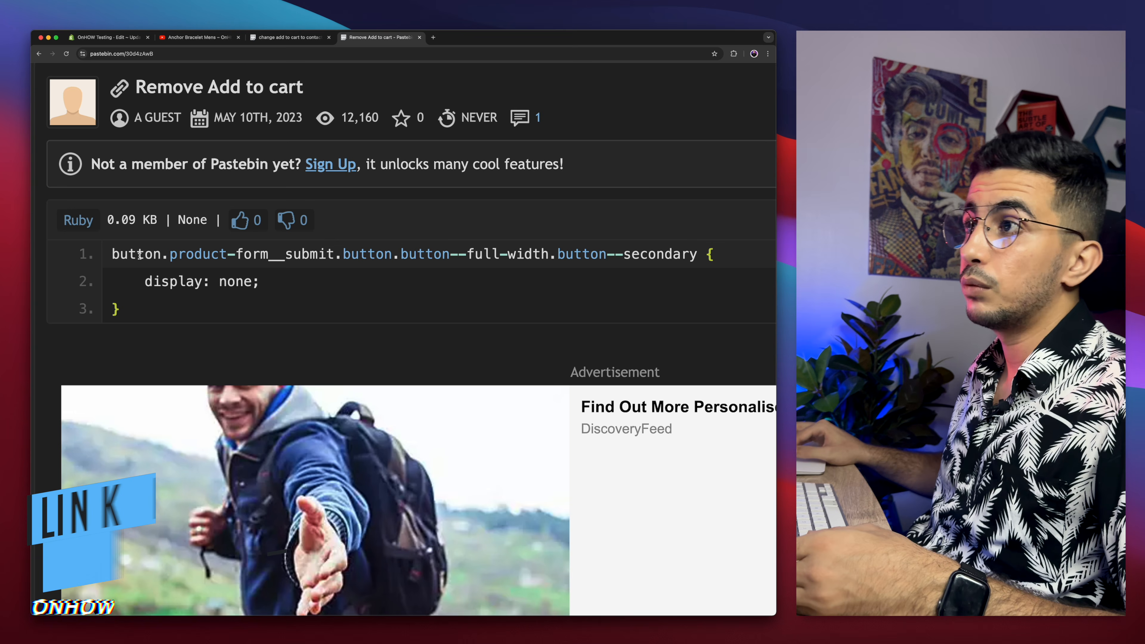
drag(112, 252, 180, 304)
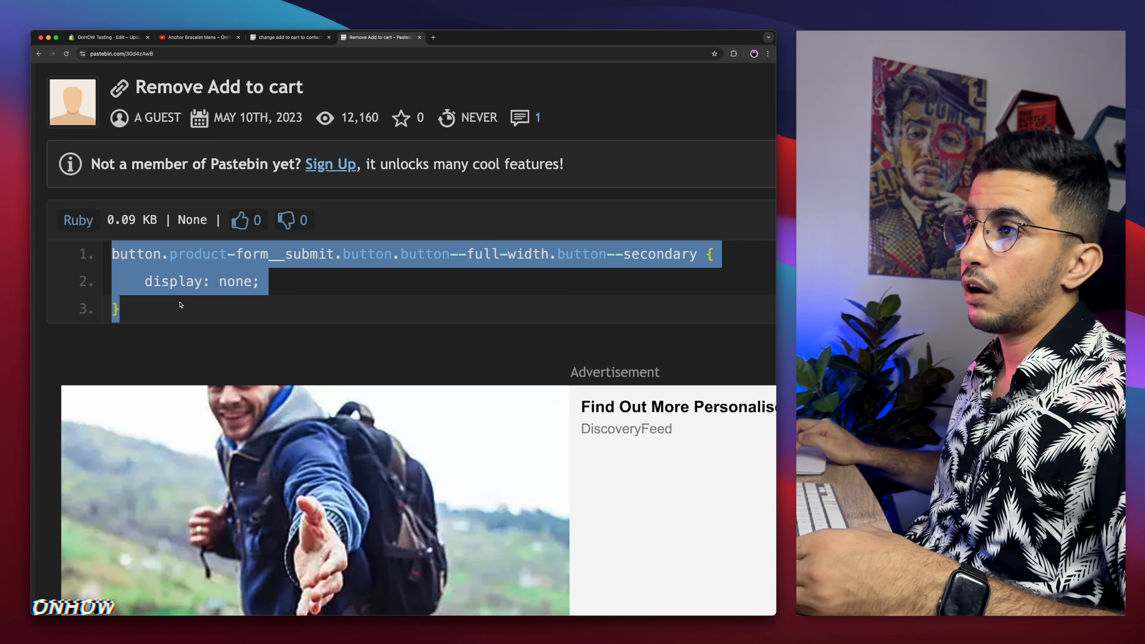
right_click(202, 258)
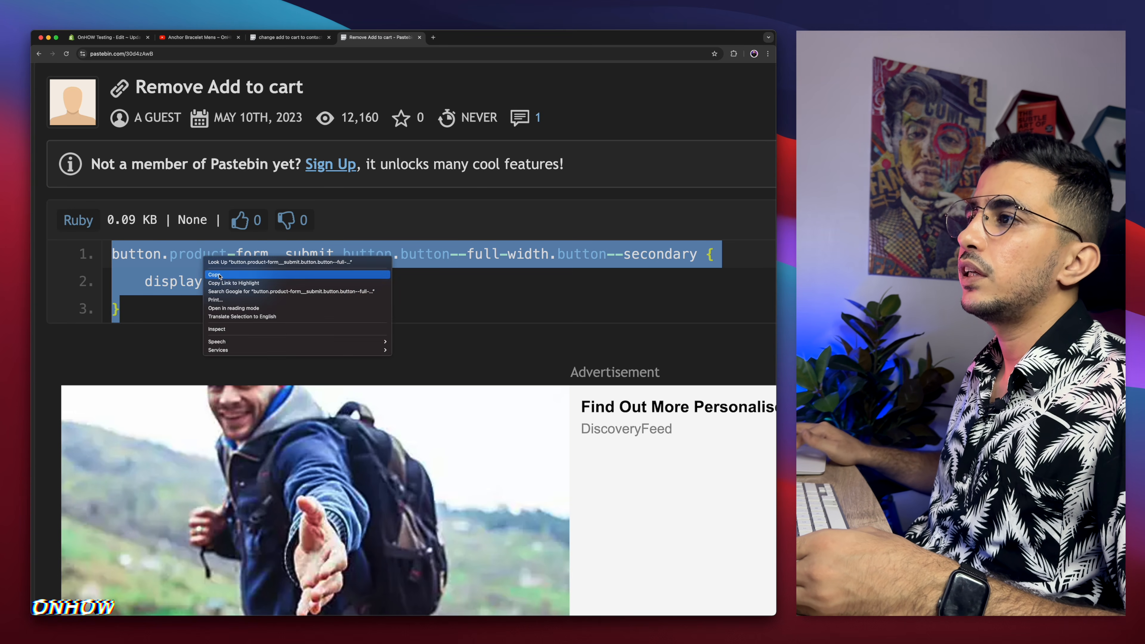
click(220, 277)
Step: Paste the copied display: none rule at the end of base.css and save the file
click(104, 36)
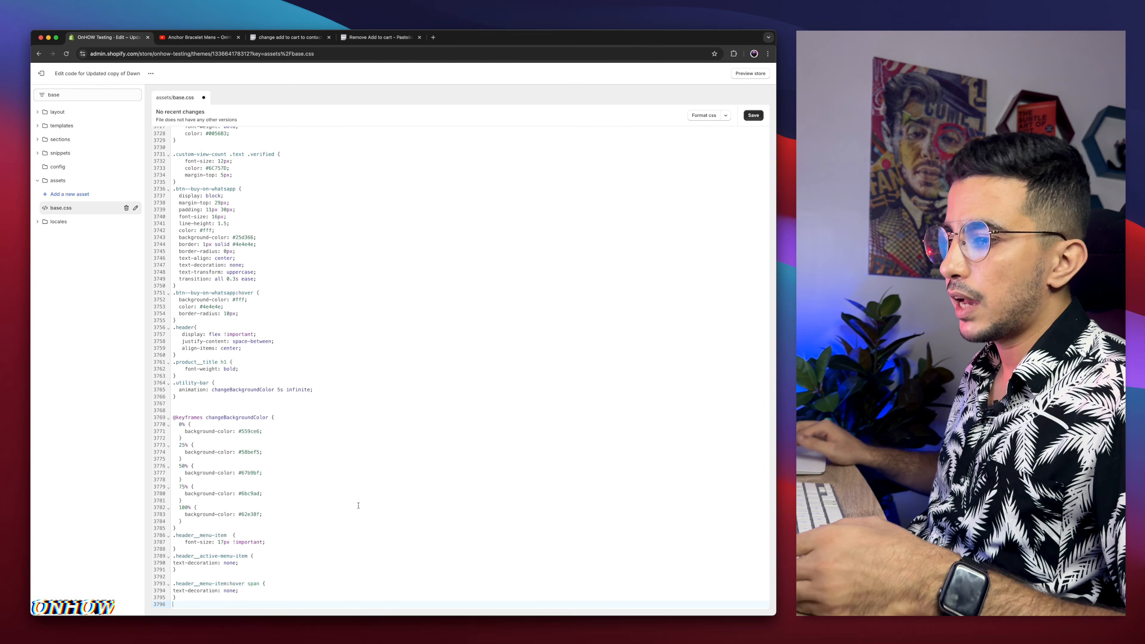
key(super+v)
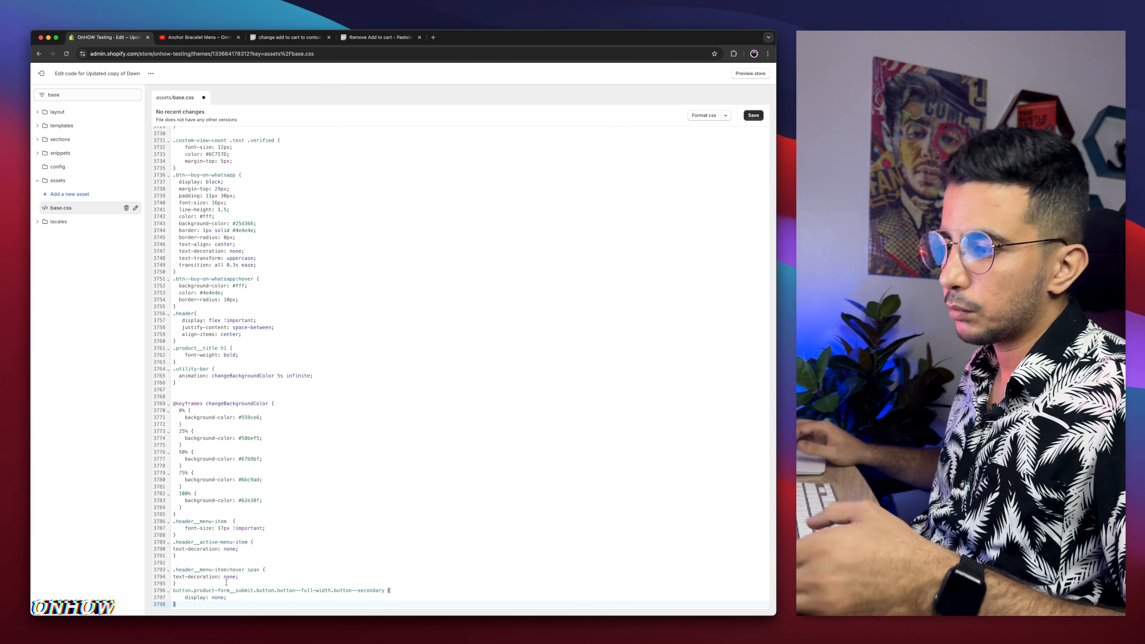
click(755, 117)
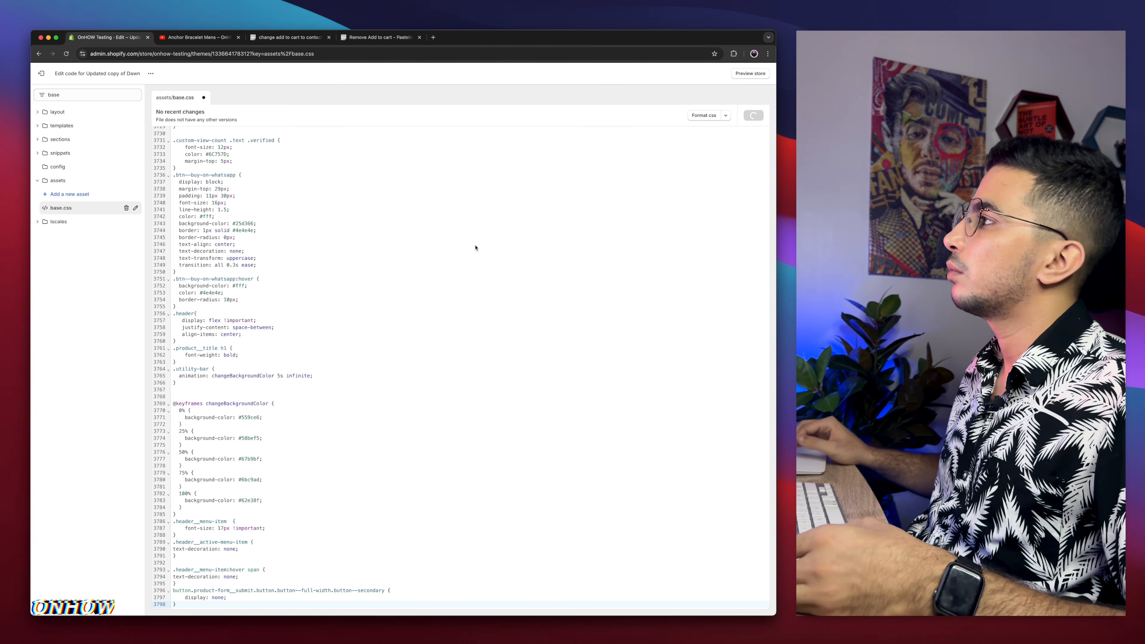
Step: Reload the live Anchor Bracelet Mens product page and test the remaining Add to cart button, going back and trying it again
click(198, 37)
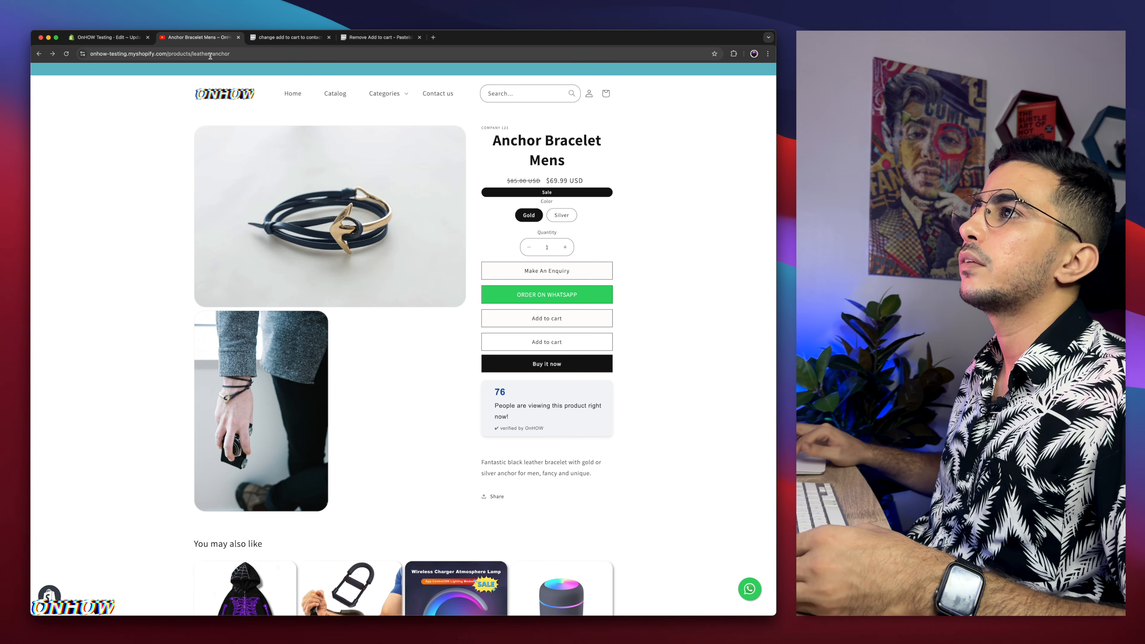
click(210, 55)
key(Return)
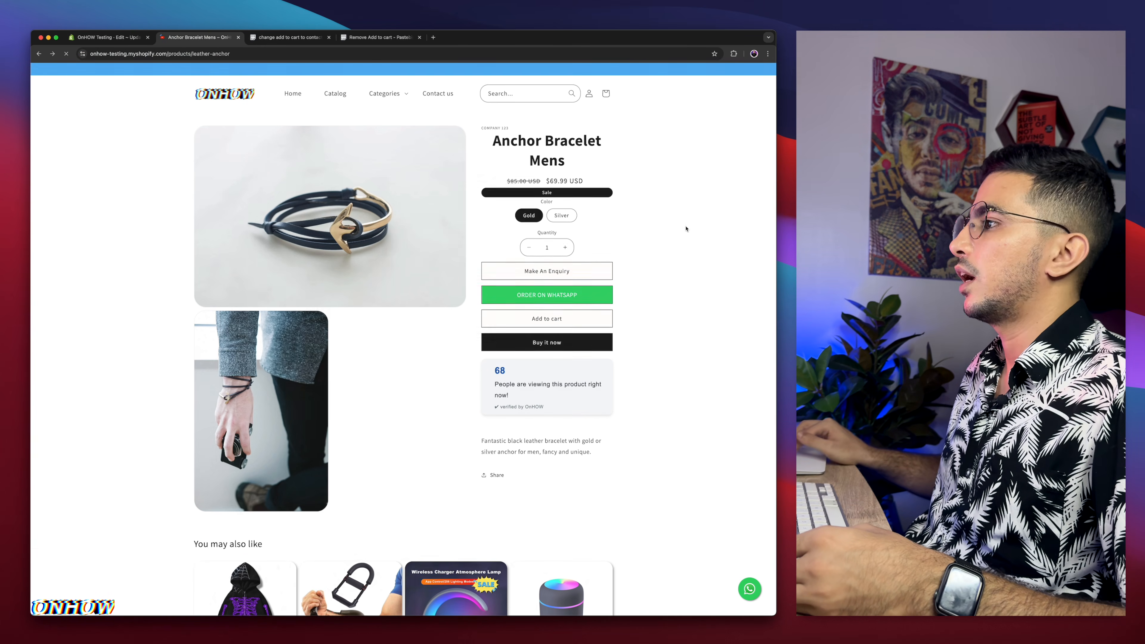
scroll(622, 315, up, 5)
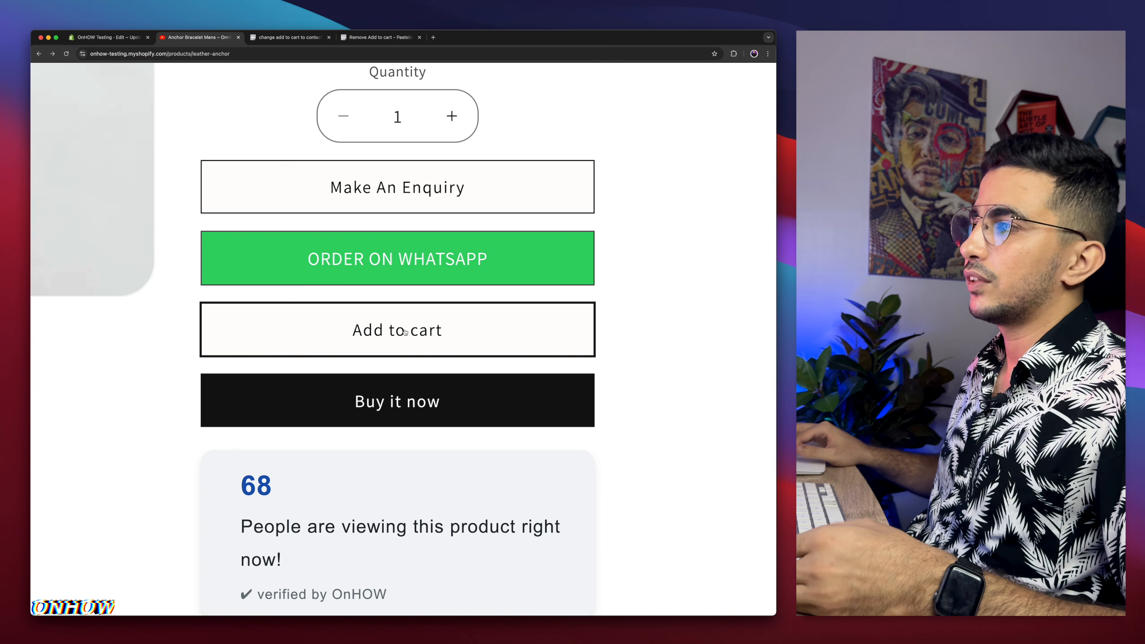
scroll(405, 332, down, 5)
click(536, 318)
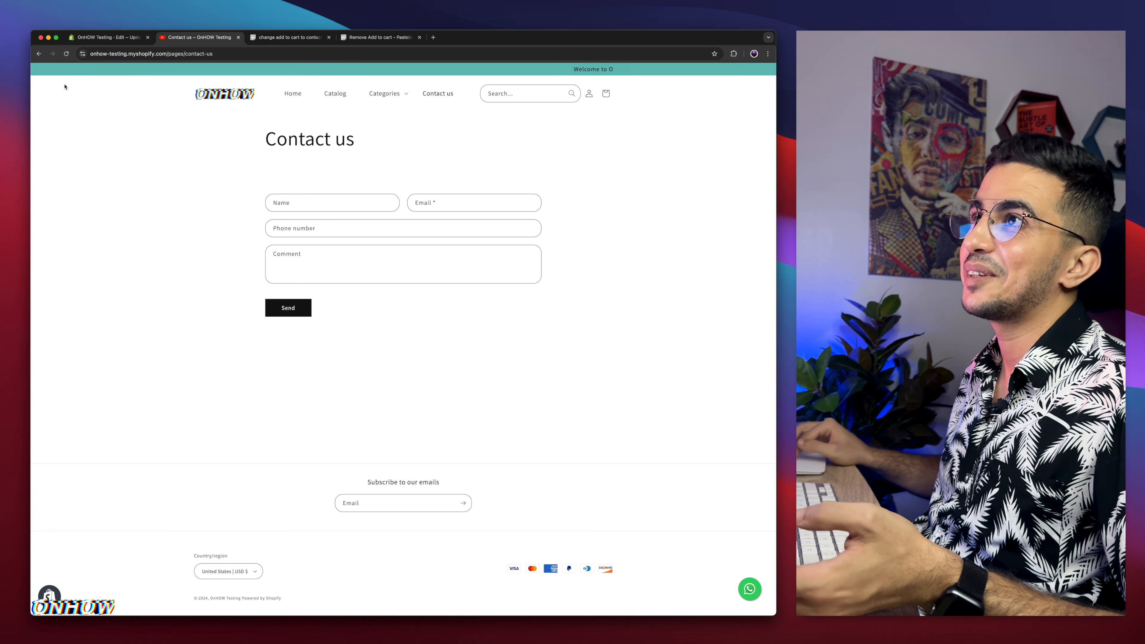
key(super+bracketleft)
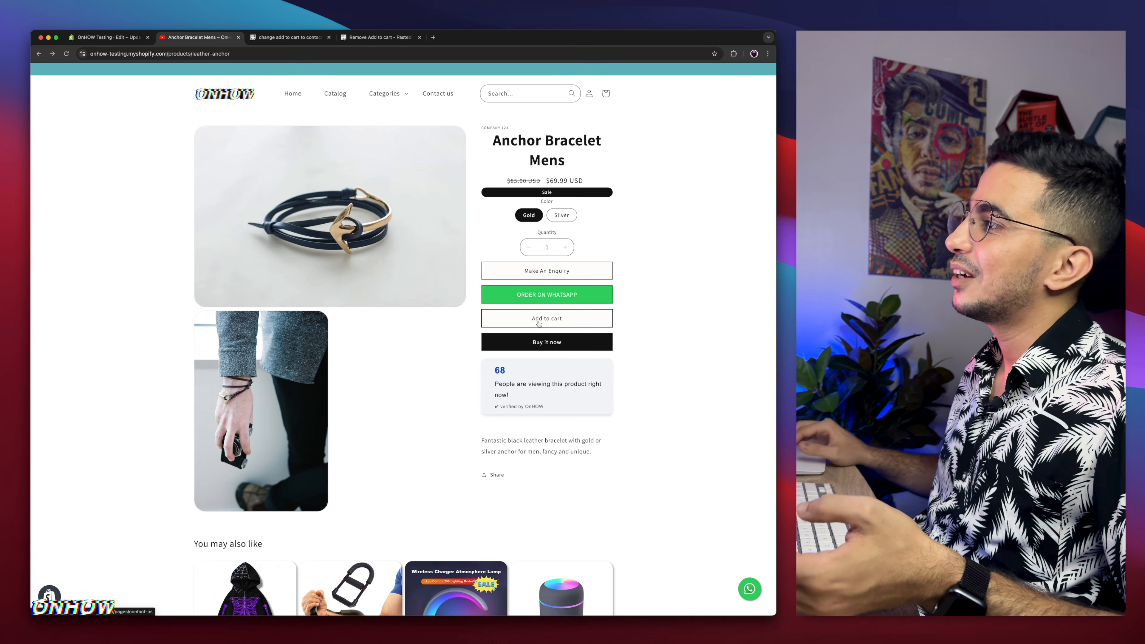
click(539, 324)
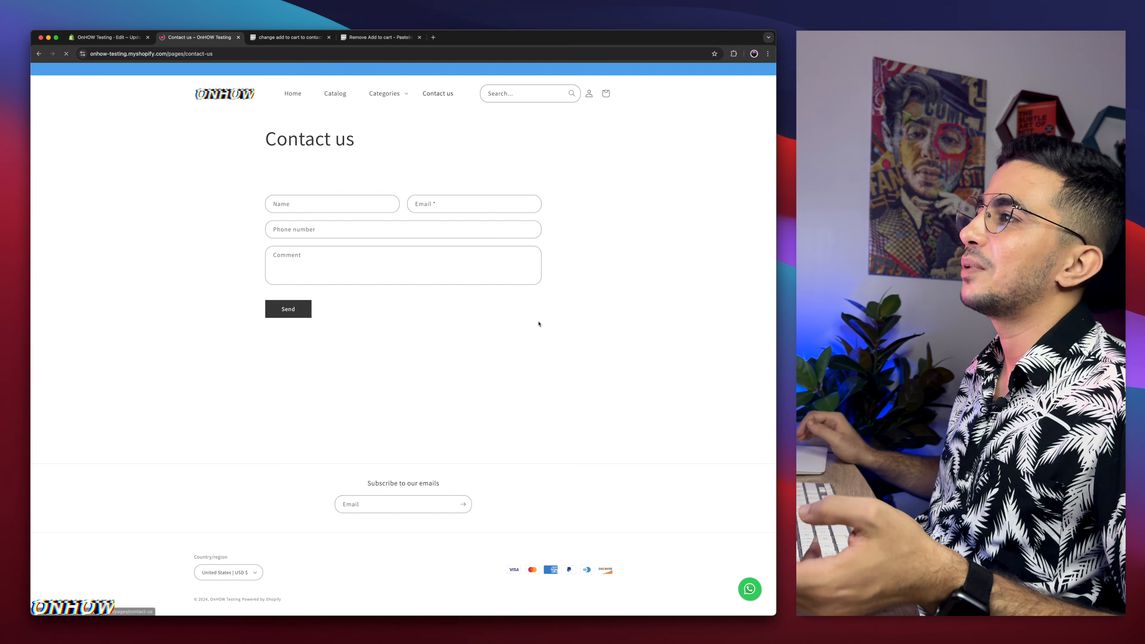